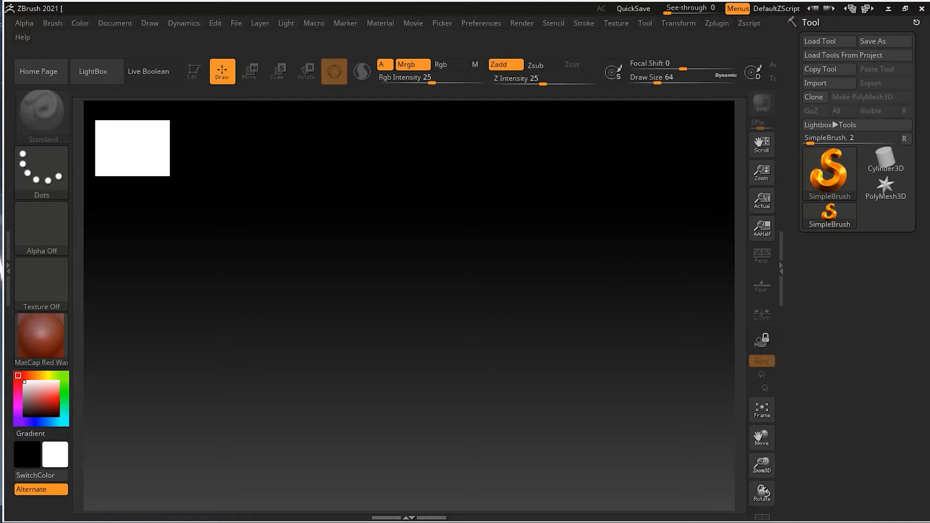
Draw a Plane3D mesh on the canvas and put it into Edit mode.
click(888, 160)
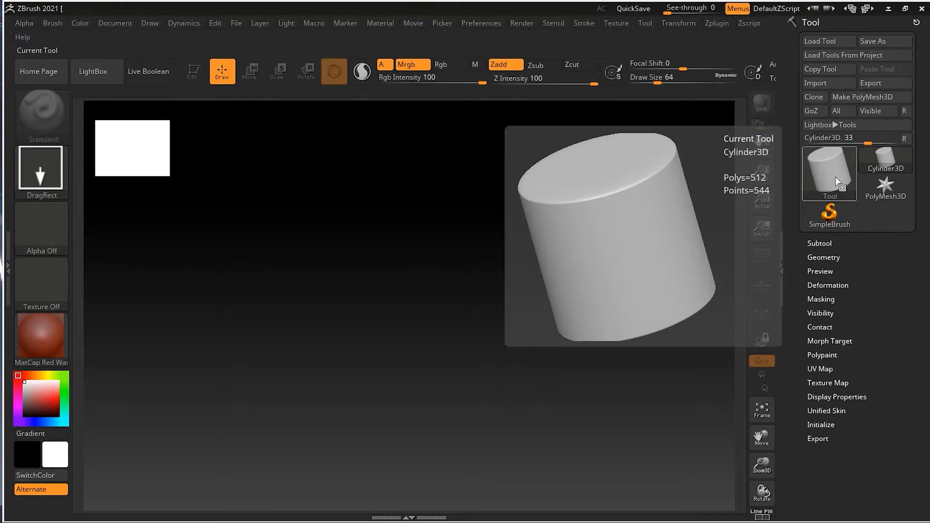
click(831, 174)
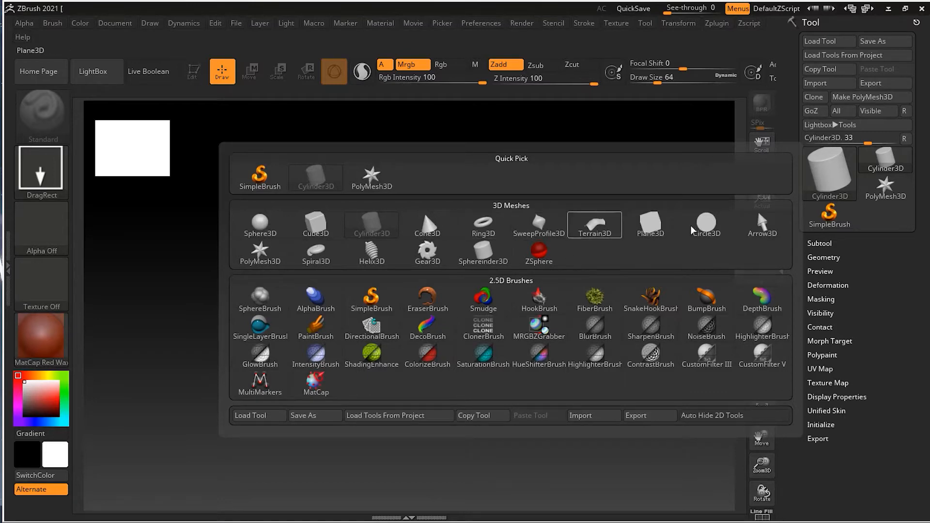
mouse_move(663, 232)
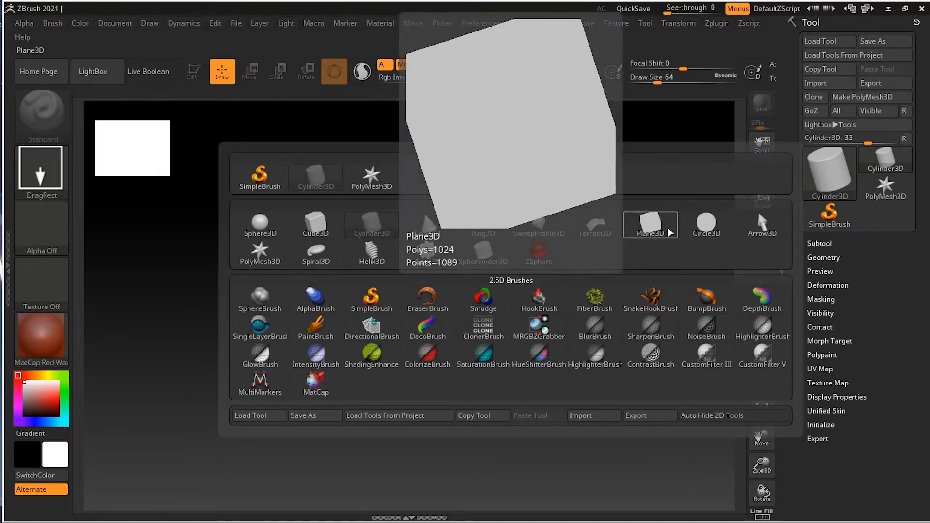
click(669, 233)
key(comma)
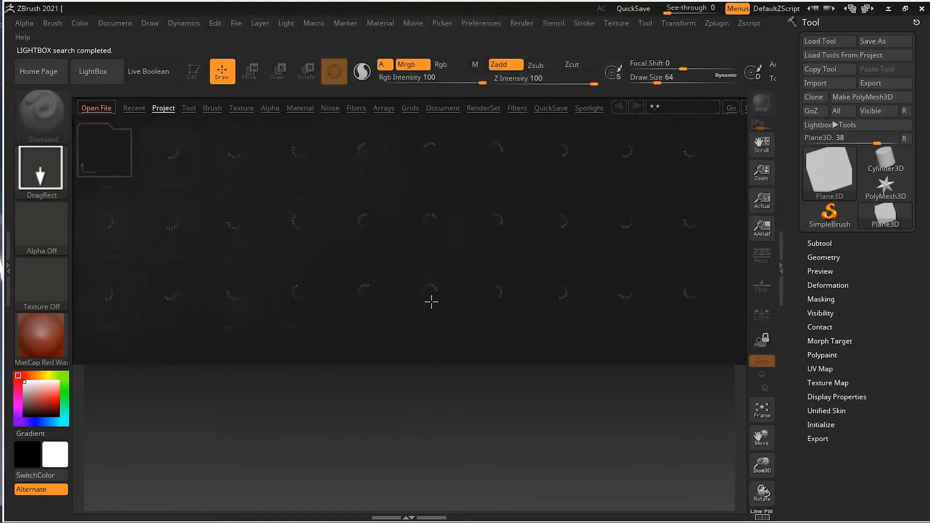
key(comma)
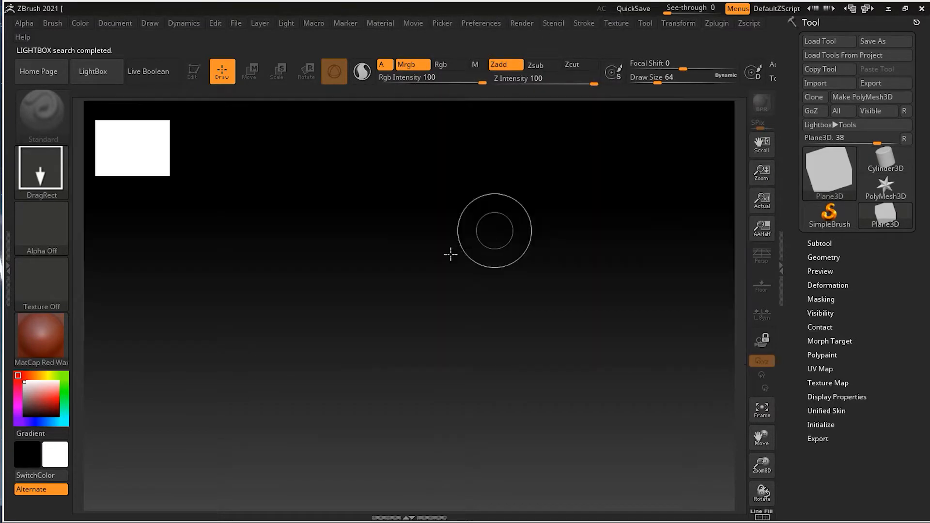
drag(361, 232, 378, 515)
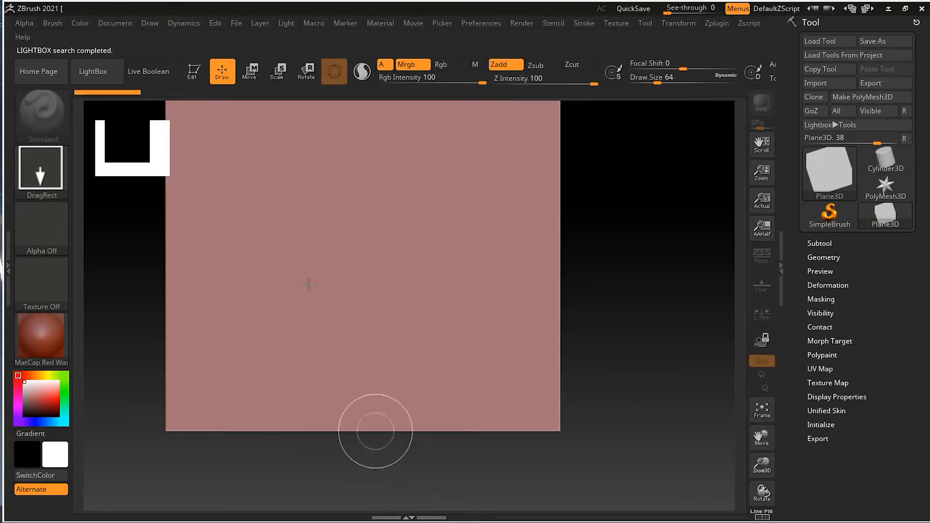
click(194, 71)
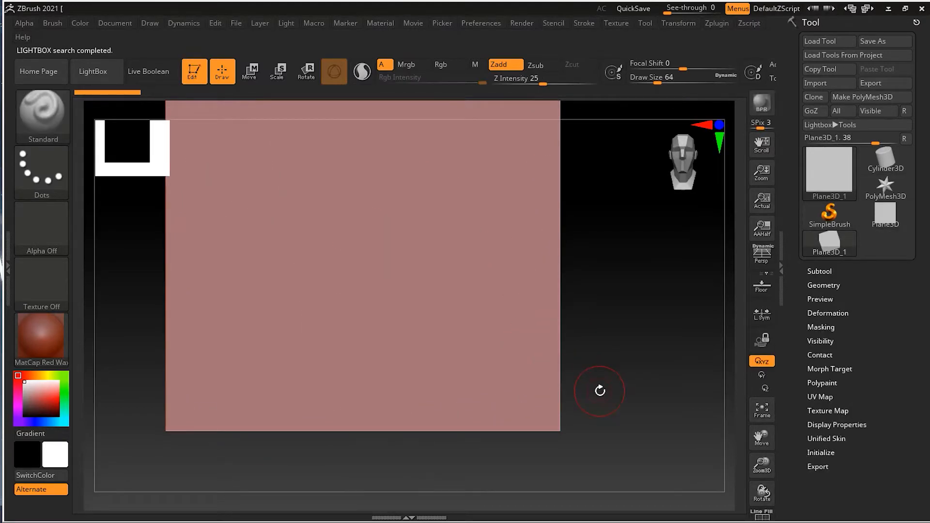
Display the plane's polygon wireframe and turn on perspective distortion.
key(shift)
key(shift+f)
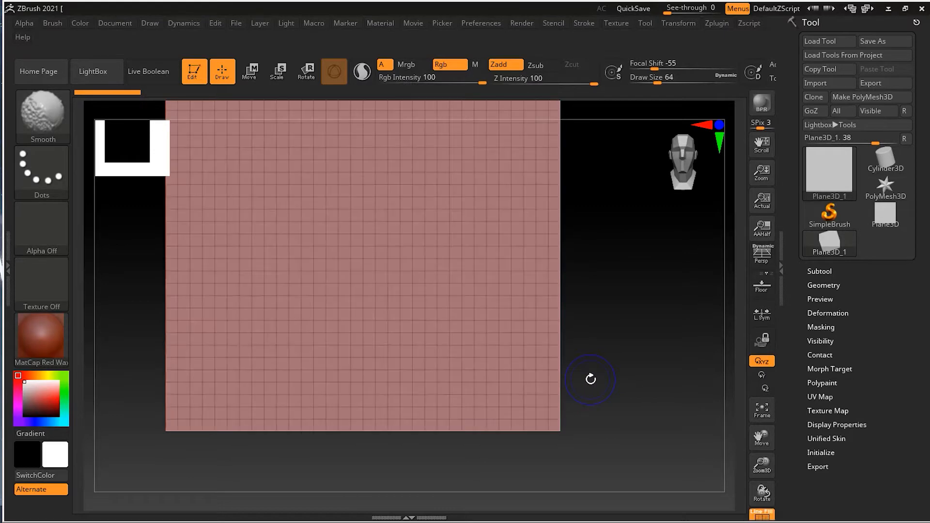
mouse_move(602, 390)
mouse_down()
mouse_move(583, 370)
mouse_move(591, 399)
mouse_move(676, 353)
mouse_up()
click(762, 255)
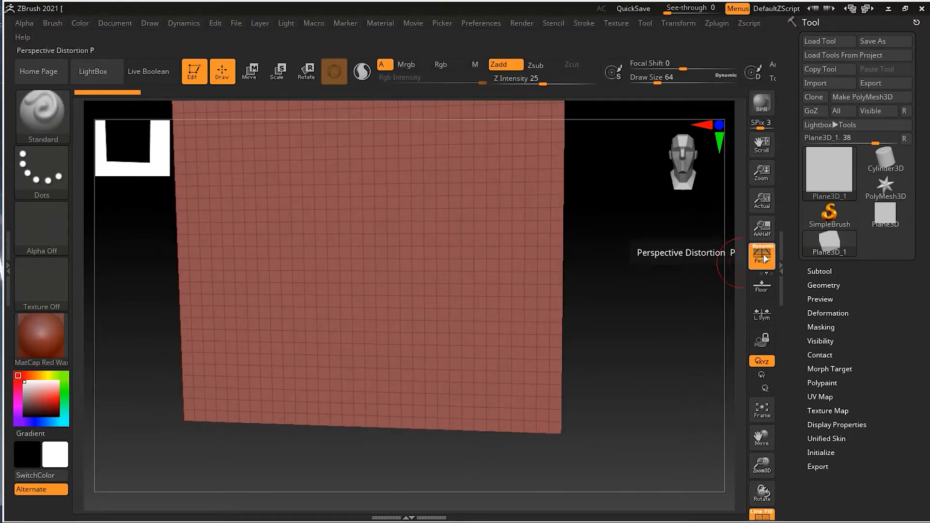
mouse_move(560, 430)
mouse_down()
mouse_move(561, 442)
mouse_move(561, 416)
mouse_move(575, 413)
mouse_move(588, 391)
mouse_up()
drag(626, 291, 376, 255)
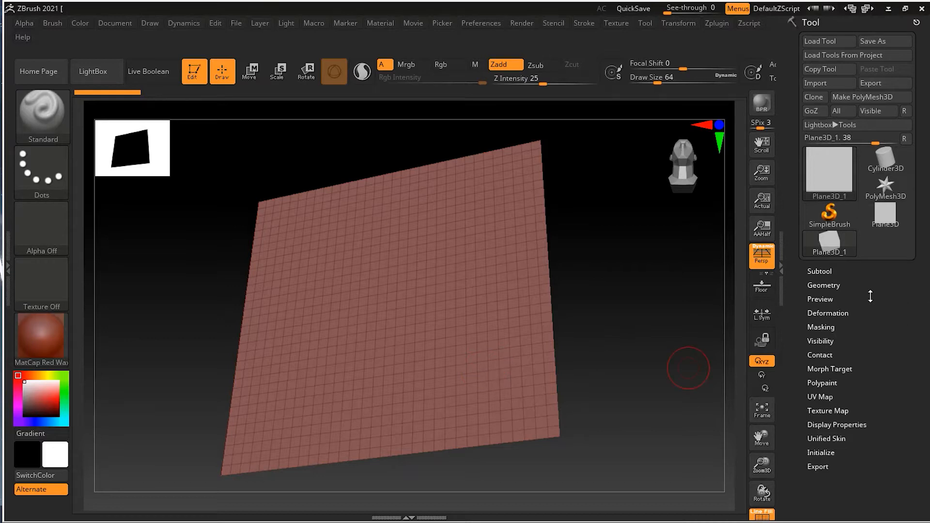
Reduce the plane's polygon density by optimizing its geometry twice, and convert it to a PolyMesh3D.
click(837, 285)
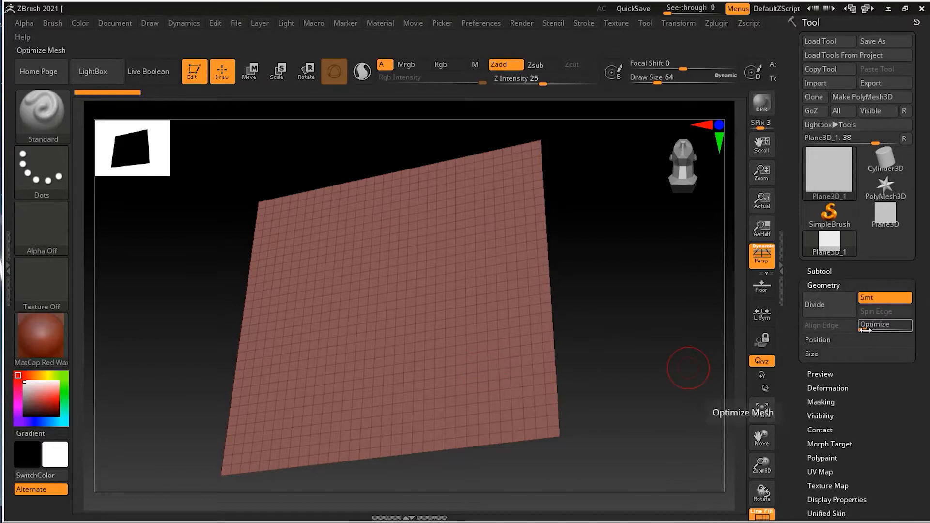
drag(867, 330, 917, 330)
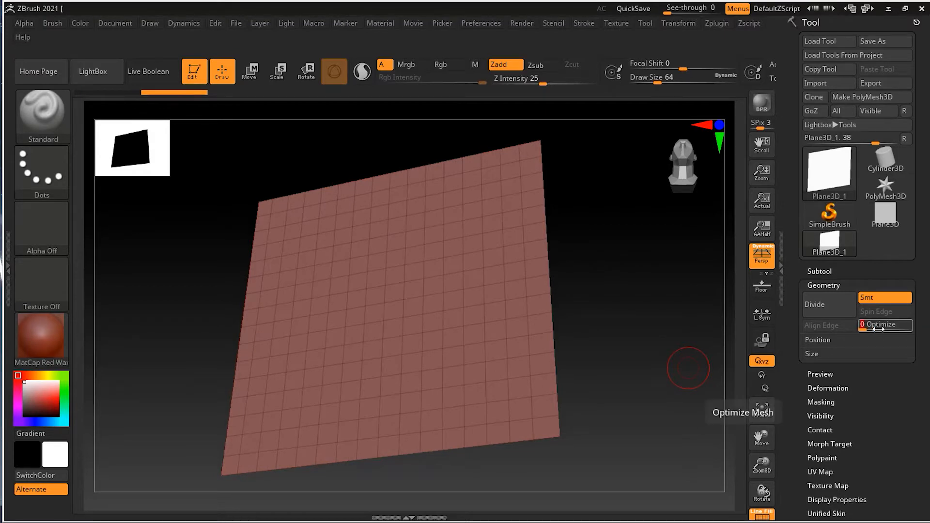
drag(864, 330, 880, 329)
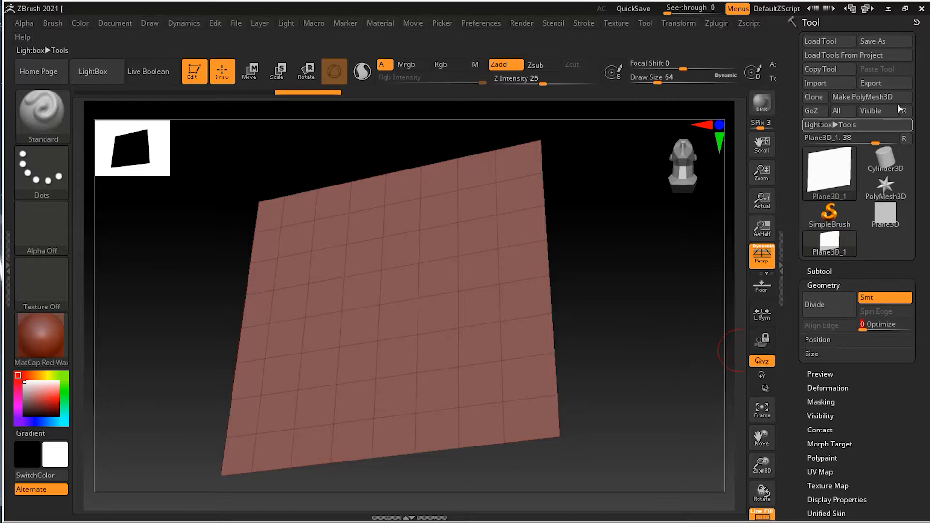
click(858, 98)
Set the ZModeler brush's polygon action to Insert NanoMesh on A Single Poly, with Sphere3D as the inserted mesh.
mouse_move(642, 327)
mouse_down()
mouse_move(660, 326)
mouse_move(627, 326)
mouse_move(645, 329)
mouse_up()
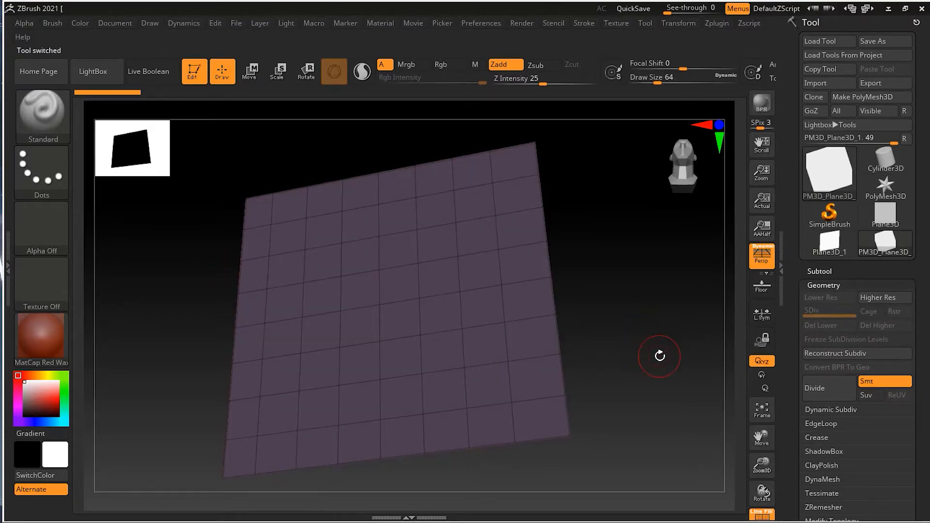
mouse_move(637, 398)
mouse_down()
mouse_move(625, 388)
mouse_move(627, 399)
mouse_up()
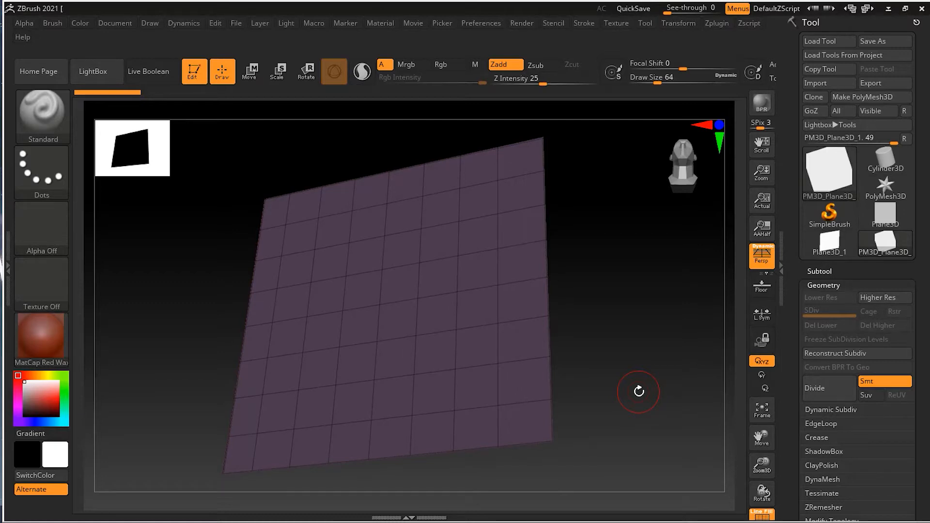
key(b)
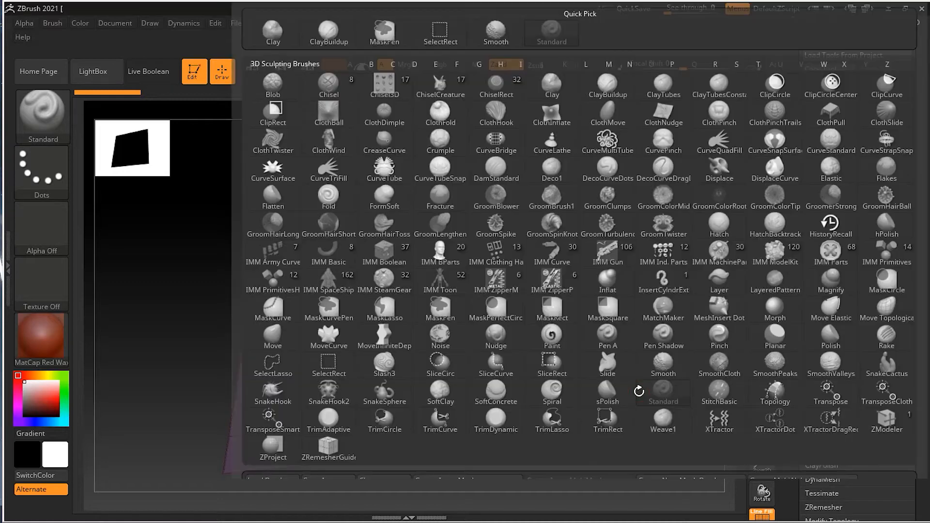
key(z)
key(m)
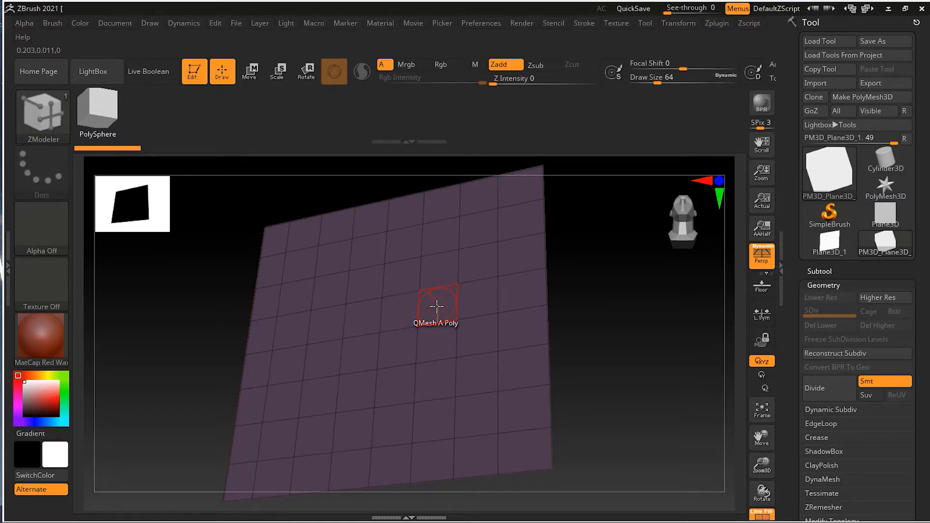
key(space)
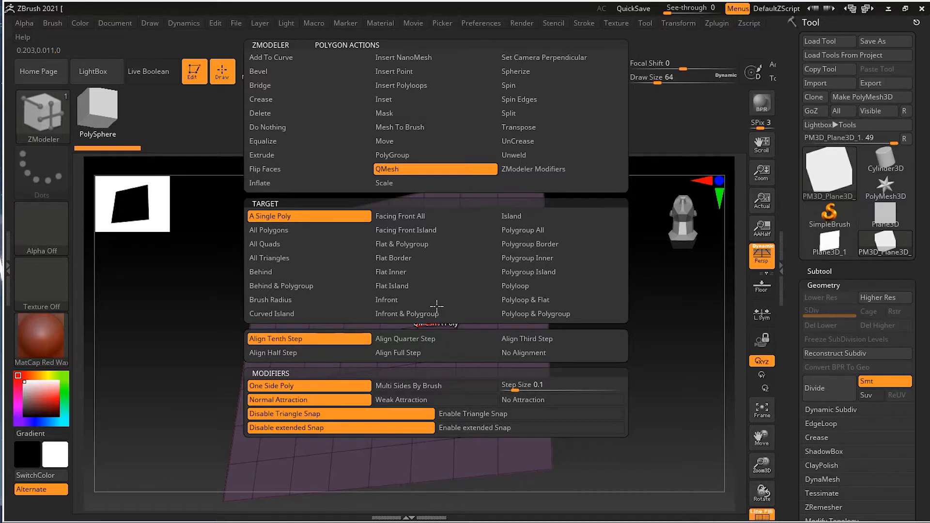
click(408, 58)
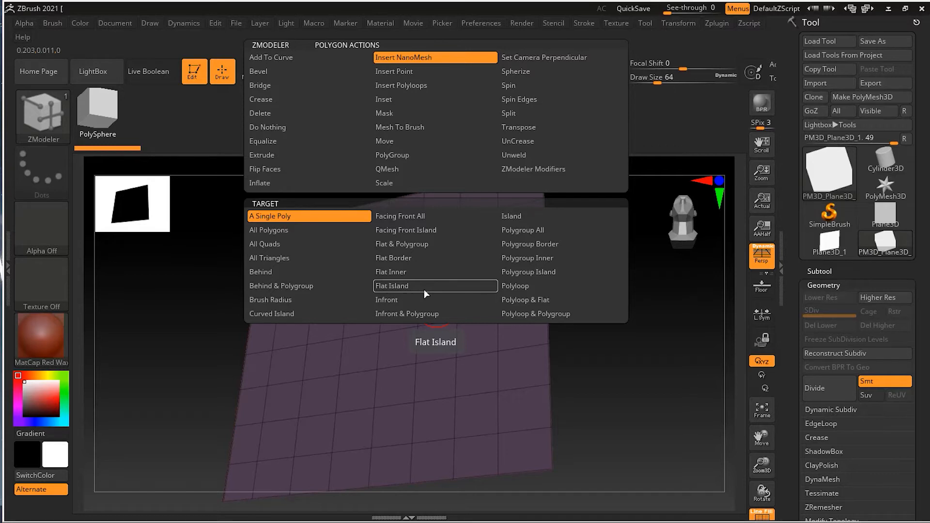
click(319, 217)
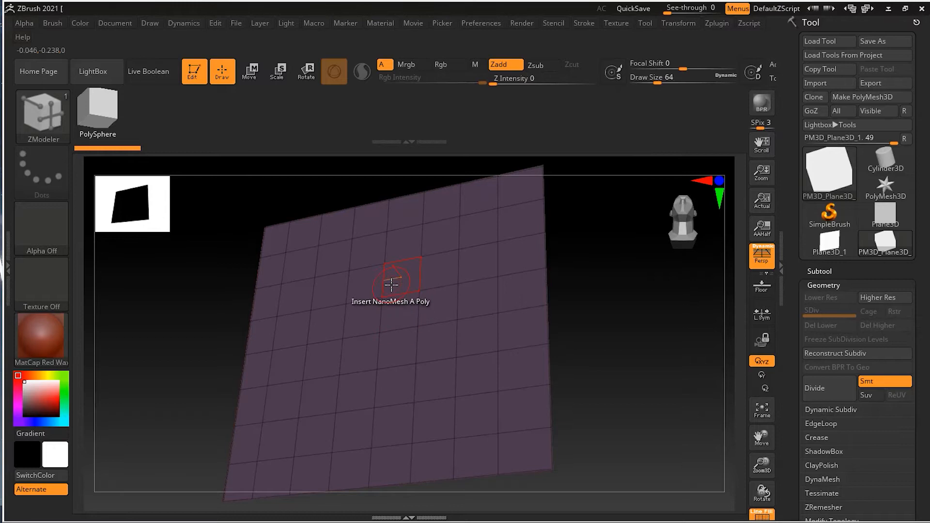
click(394, 315)
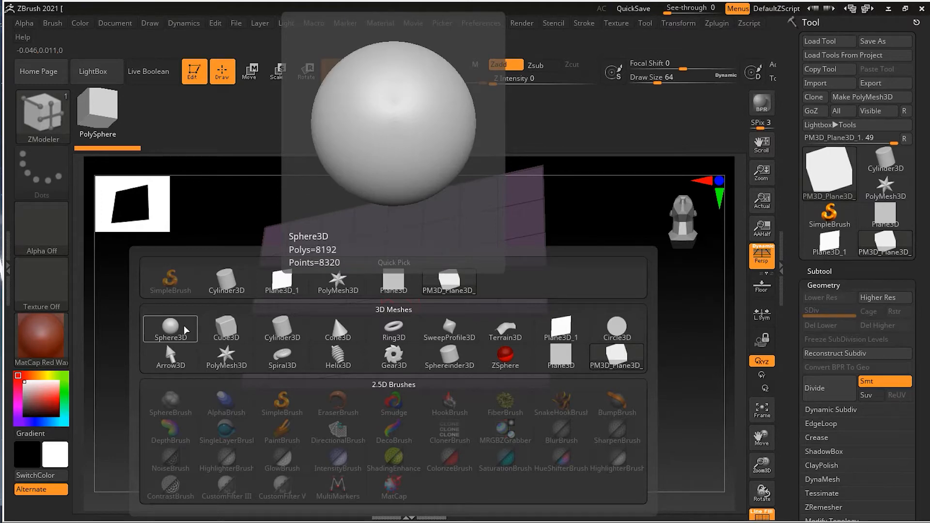
click(184, 328)
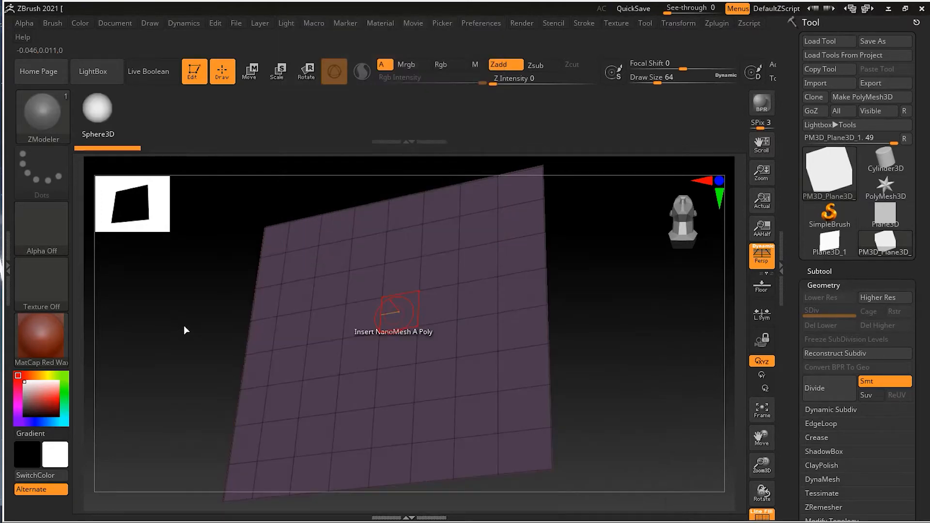
Insert differently sized sphere NanoMeshes on five polygons around the middle of the plane.
click(402, 315)
drag(413, 321, 436, 335)
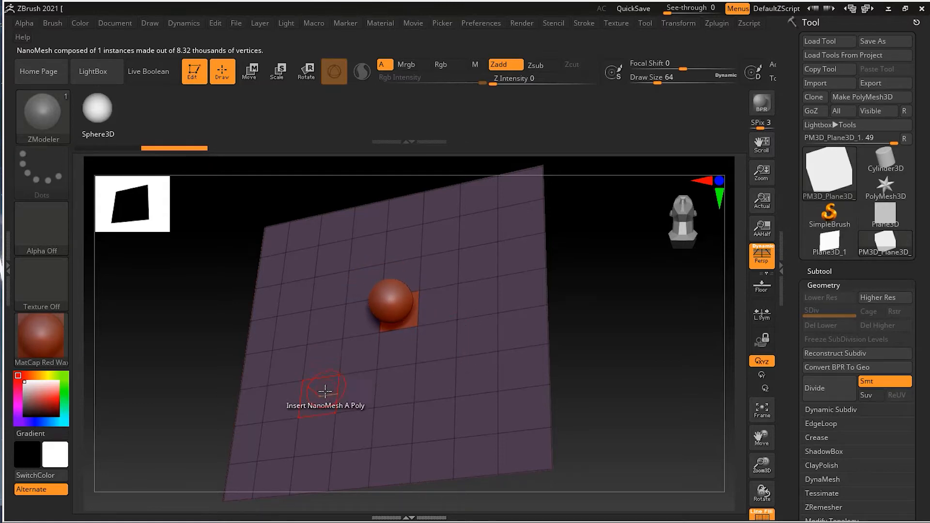
drag(477, 341, 509, 365)
drag(425, 344, 446, 357)
click(337, 293)
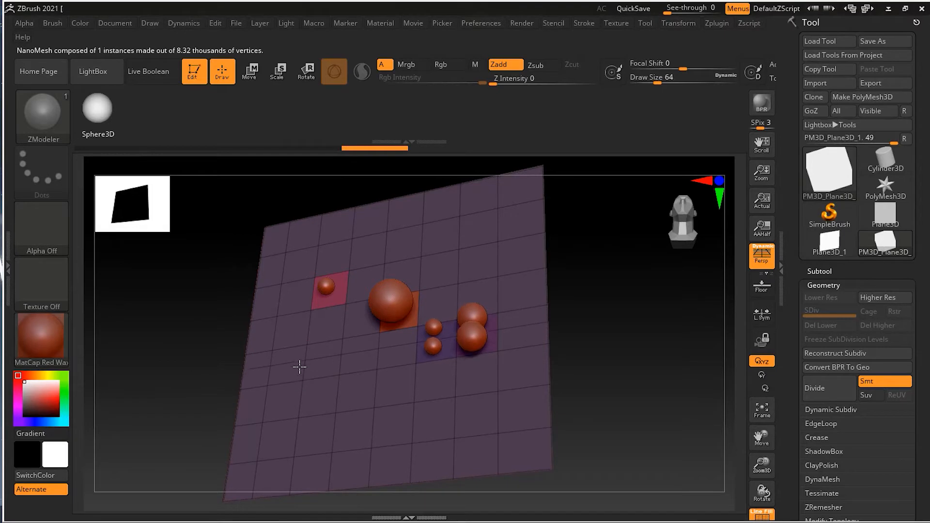
key(ctrl)
drag(295, 355, 315, 378)
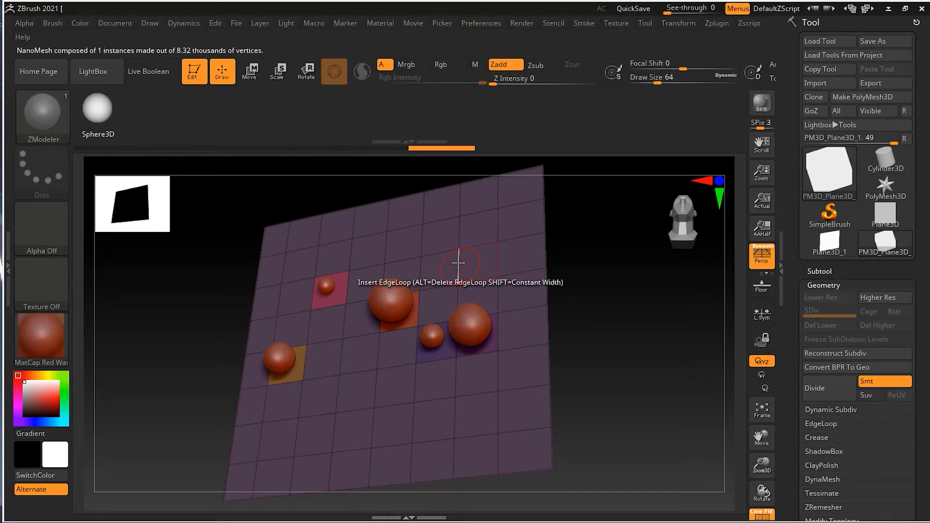
Try inserting single edge loops through the polygons that carry spheres, and undo them.
click(460, 274)
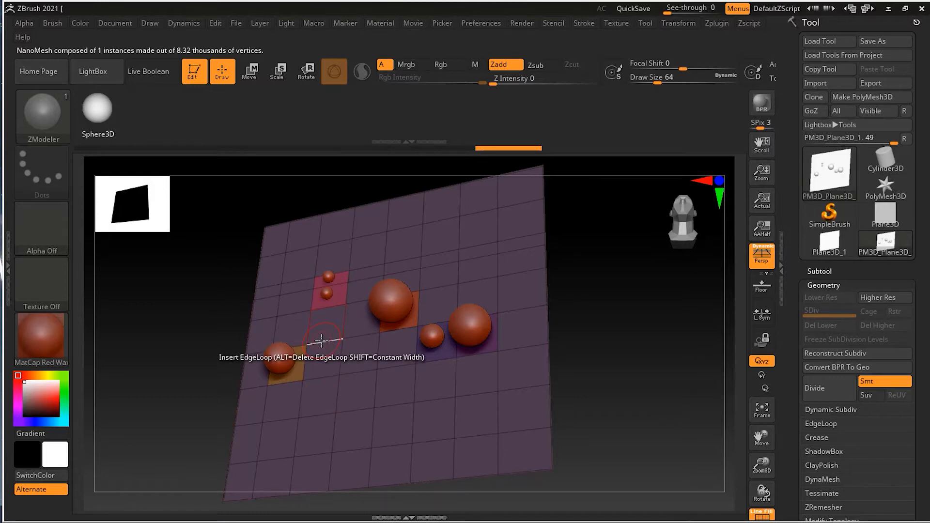
key(space)
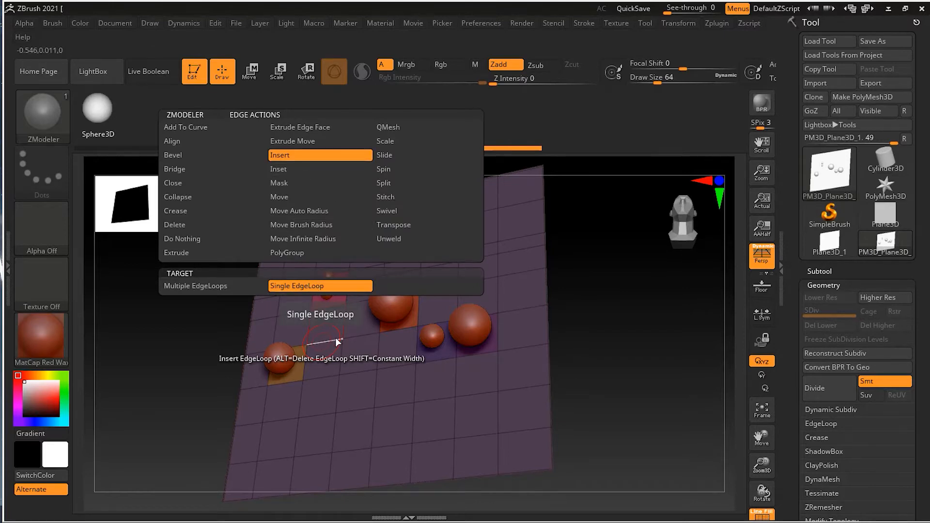
click(324, 342)
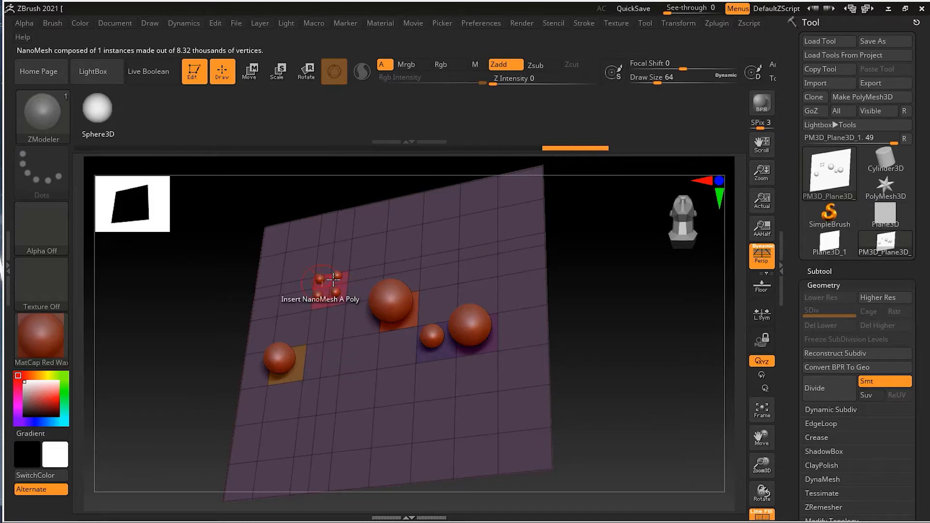
key(ctrl+z)
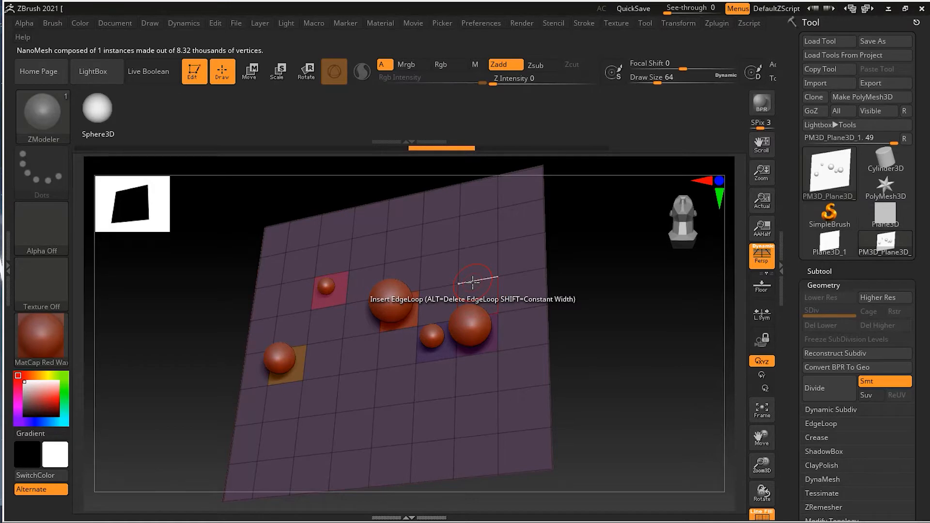
Change the ZModeler brush's edge action from inserting a single edge loop.
key(space)
click(349, 239)
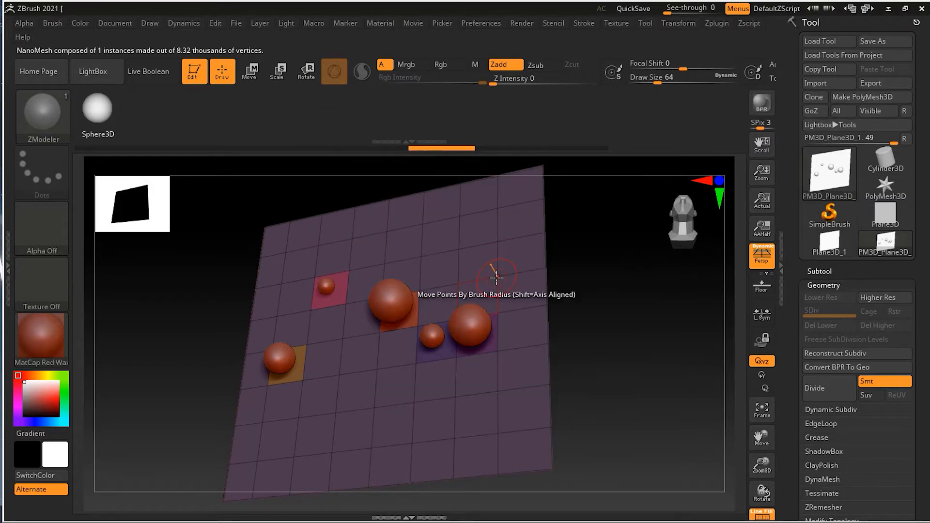
key(space)
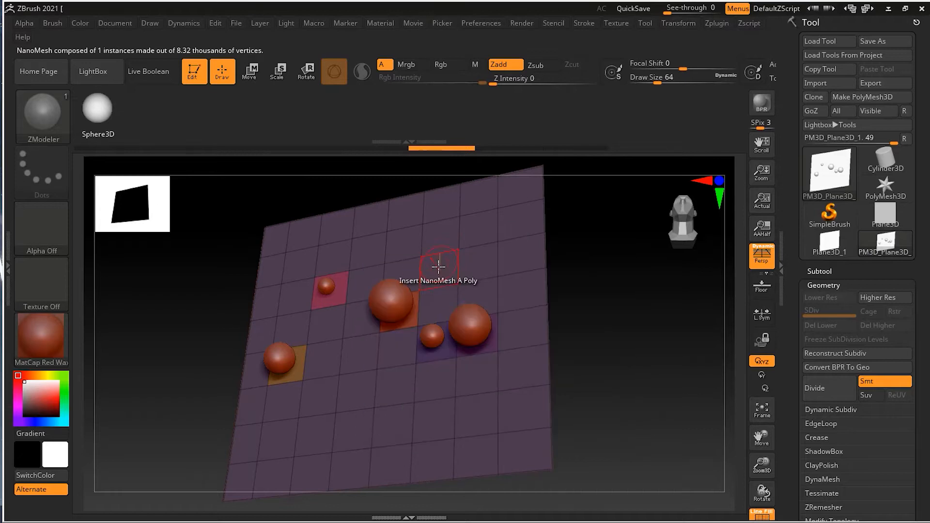
Insert sphere NanoMeshes on three more empty polygons spread across the plane.
click(437, 265)
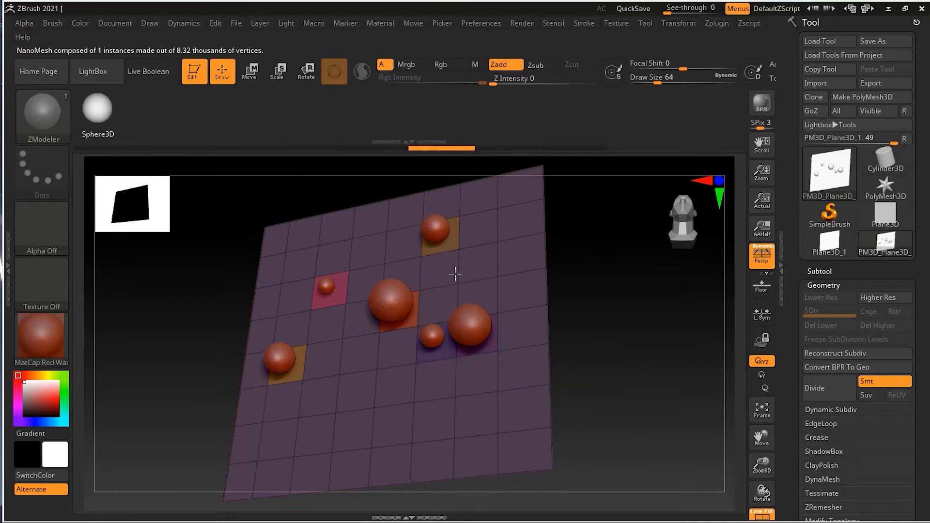
click(356, 387)
drag(513, 362, 535, 384)
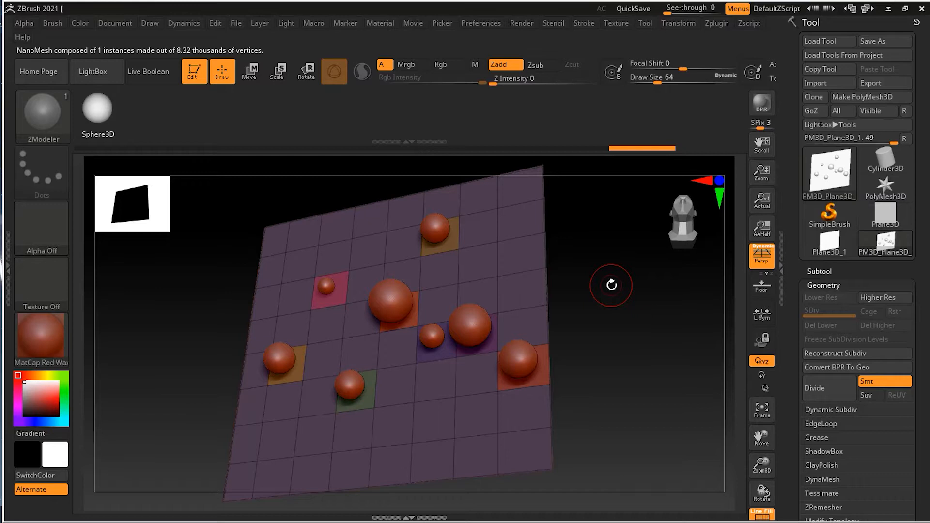
Undo all the sphere NanoMesh insertions on the plane.
key(ctrl+z)
key(ctrl+z)
key(ctrl+z)
key(ctrl+z)
key(ctrl+z)
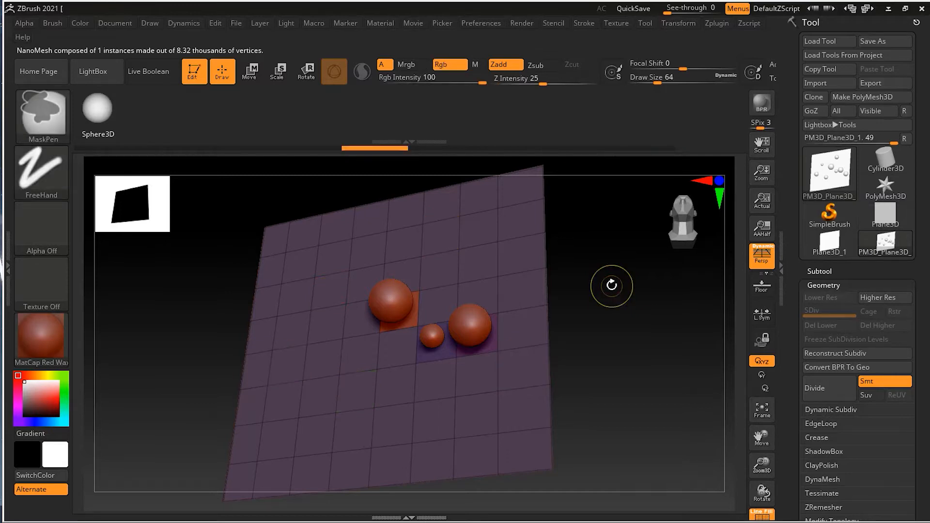
key(ctrl+z)
key(ctrl+z)
key(ctrl+z)
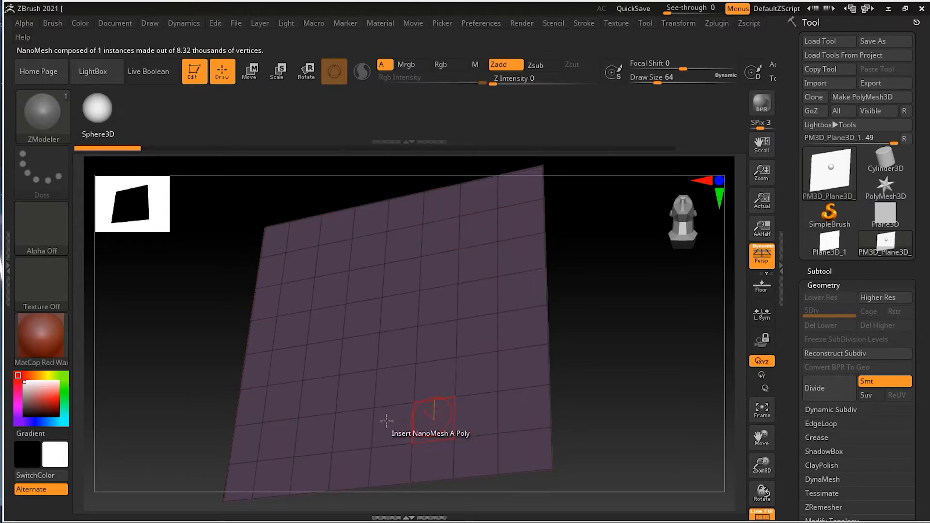
Try filling the whole plane with sphere NanoMeshes by setting the Insert NanoMesh target to Flat Island, and undo the insertion.
mouse_move(596, 297)
mouse_down()
mouse_move(466, 253)
mouse_move(586, 276)
mouse_move(594, 293)
mouse_up()
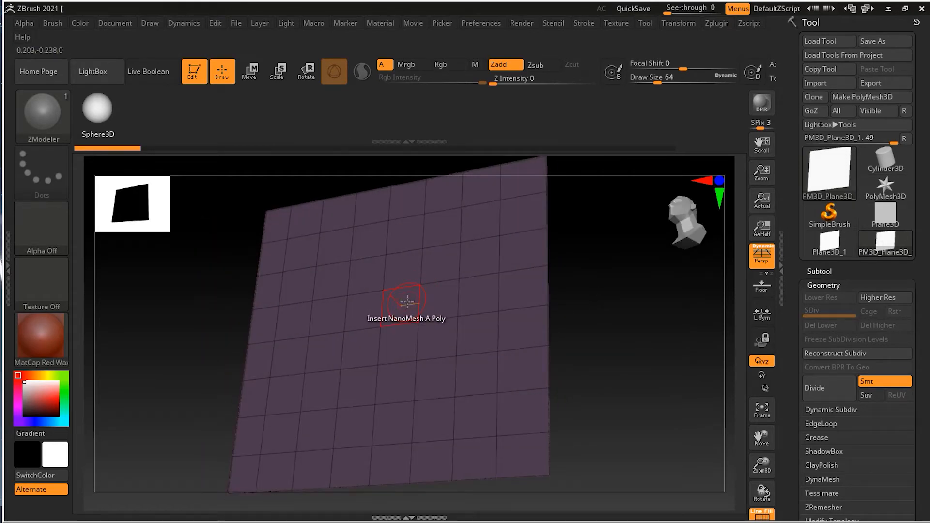
key(space)
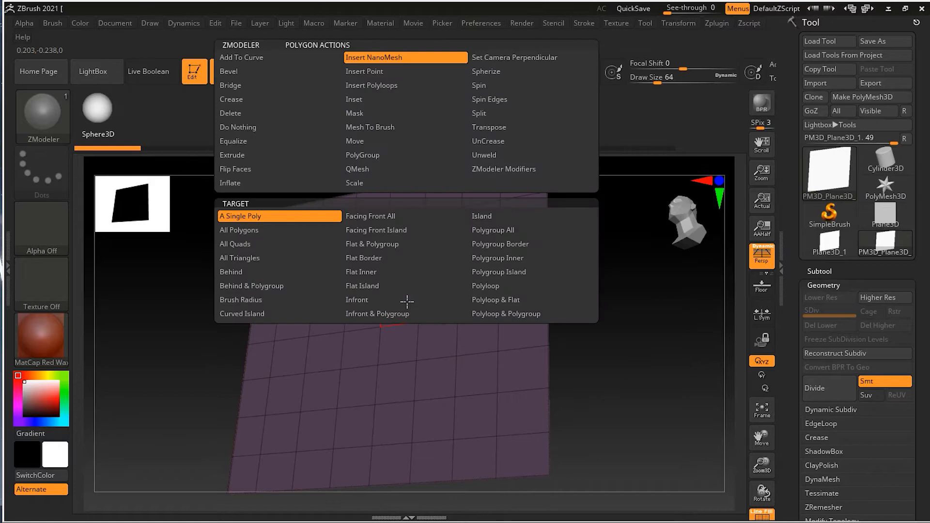
click(361, 287)
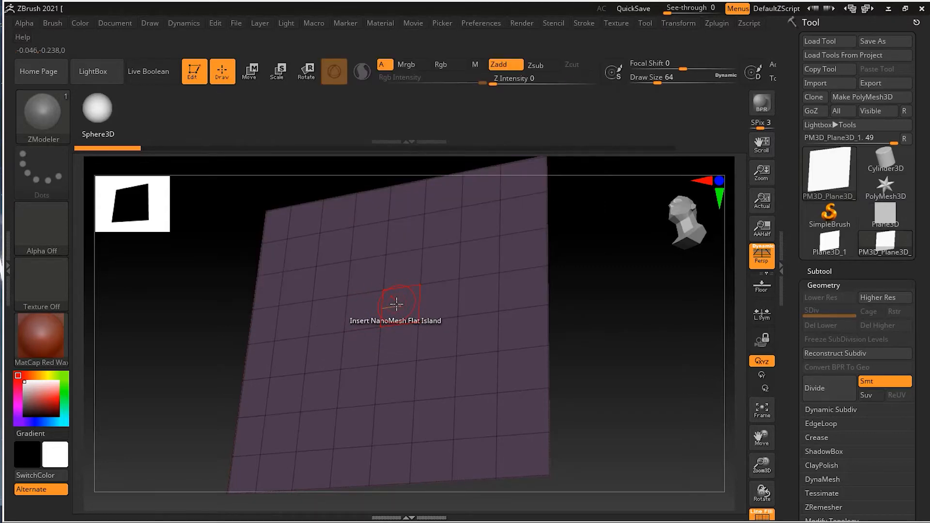
drag(436, 300, 486, 316)
mouse_move(641, 291)
mouse_down()
mouse_move(633, 293)
mouse_move(633, 335)
mouse_move(610, 303)
mouse_move(614, 291)
mouse_up()
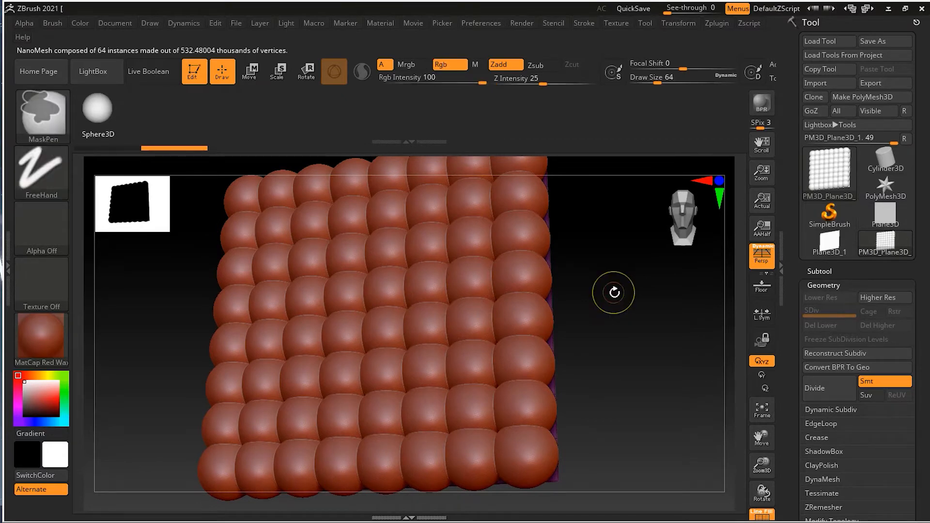
key(ctrl+z)
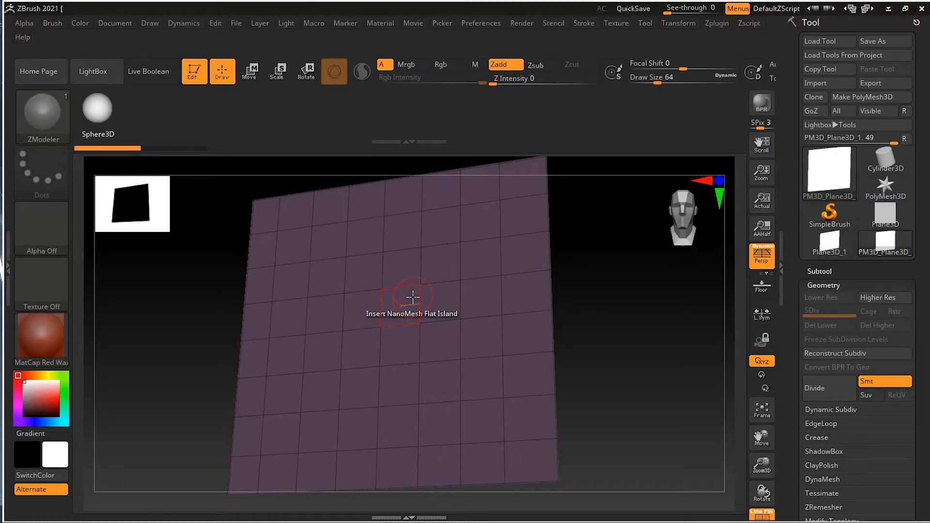
Try filling the whole plane with PolyMesh3D star NanoMeshes using the Flat Island target, and undo the insertion.
right_click(412, 297)
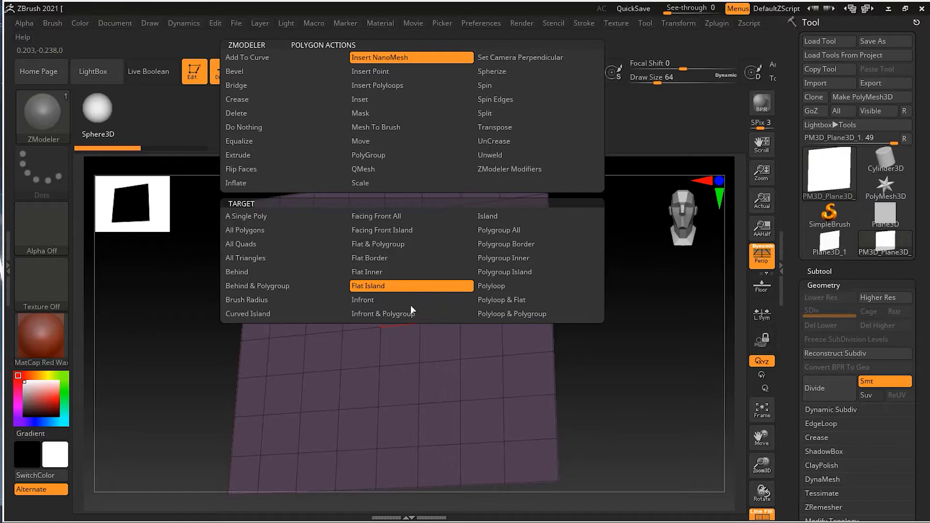
click(409, 287)
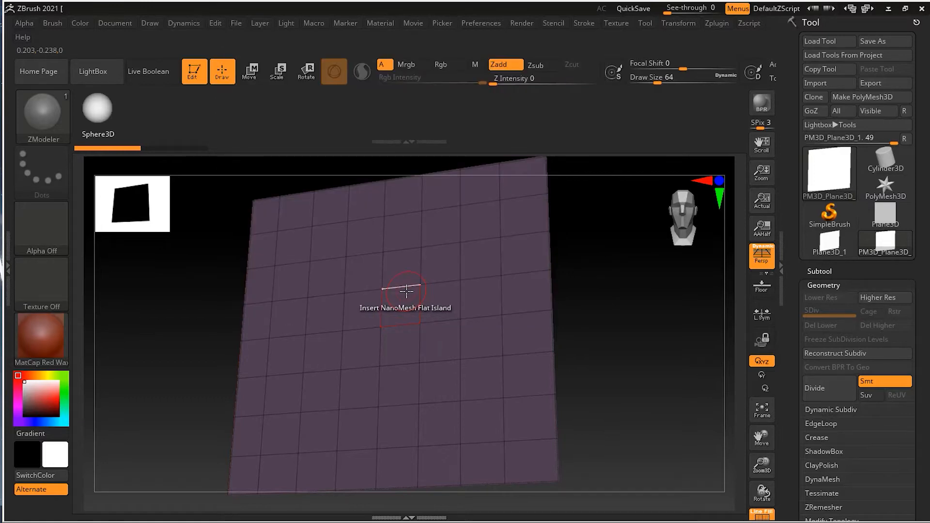
click(406, 289)
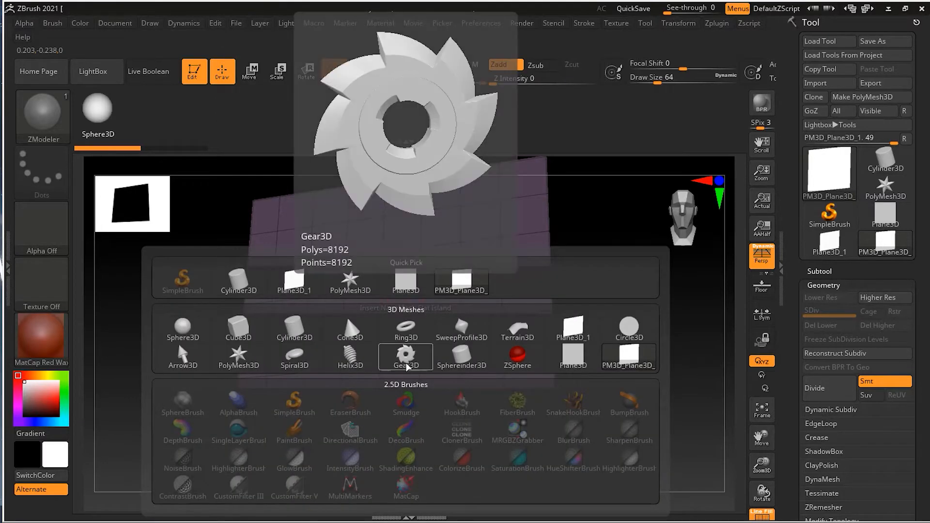
click(255, 361)
drag(371, 304, 543, 284)
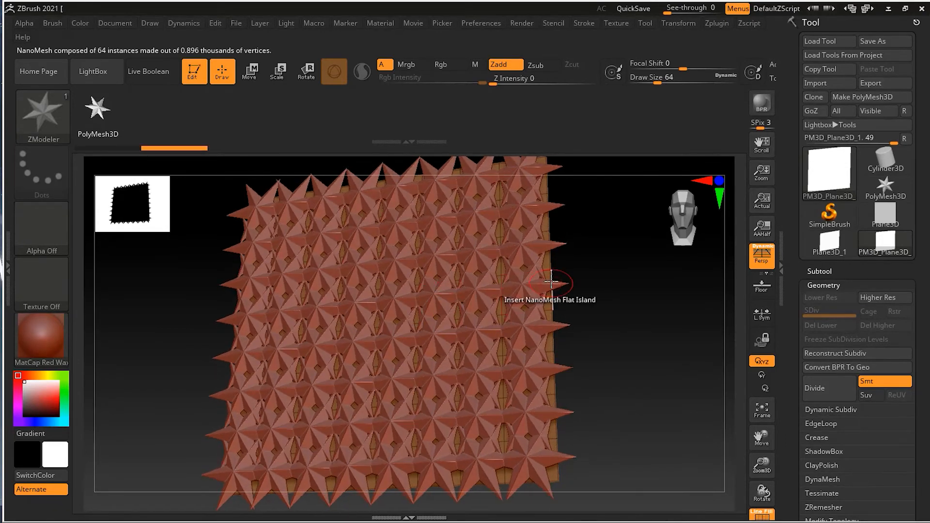
key(ctrl+z)
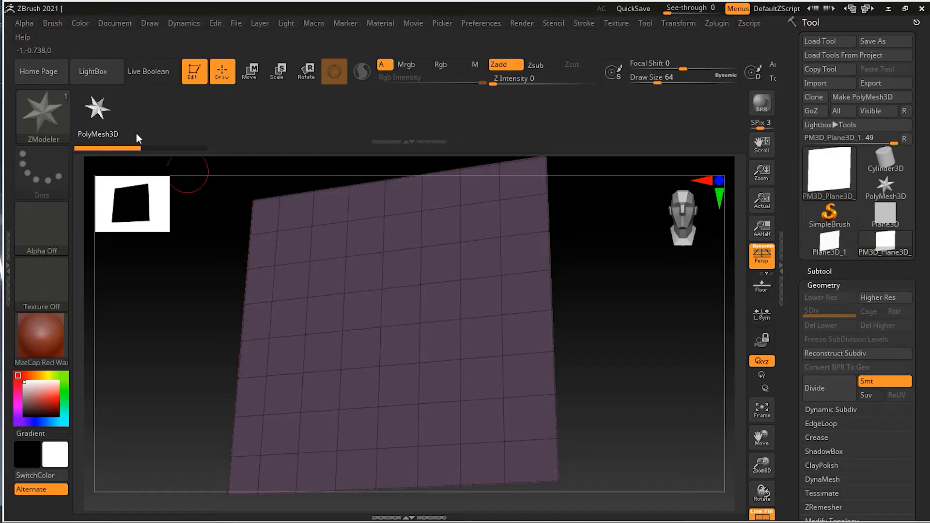
Switch from the ZModeler brush to the IMM BParts insert-mesh brush.
click(38, 111)
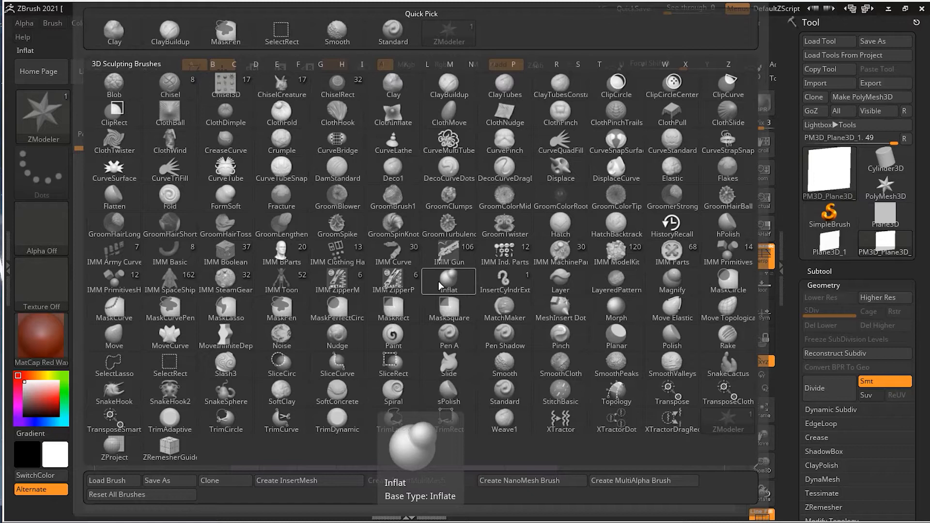
click(293, 259)
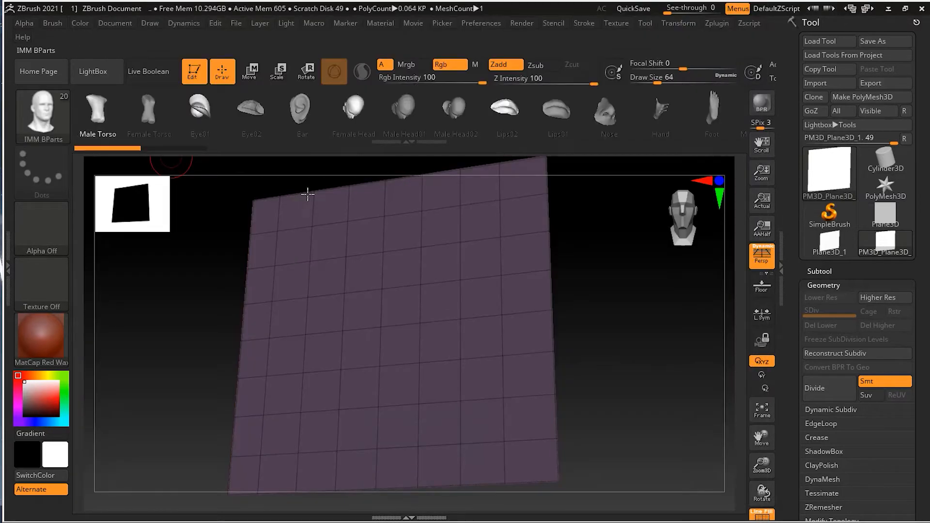
Try inserting the Lips02 mesh near the middle of the plane, and undo it.
click(513, 109)
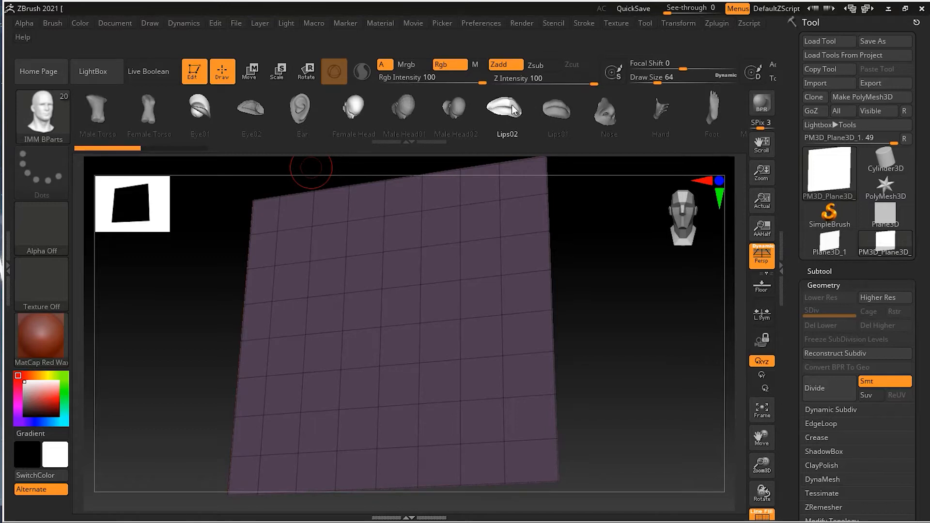
mouse_move(440, 303)
mouse_down()
mouse_move(468, 362)
mouse_move(446, 384)
mouse_up()
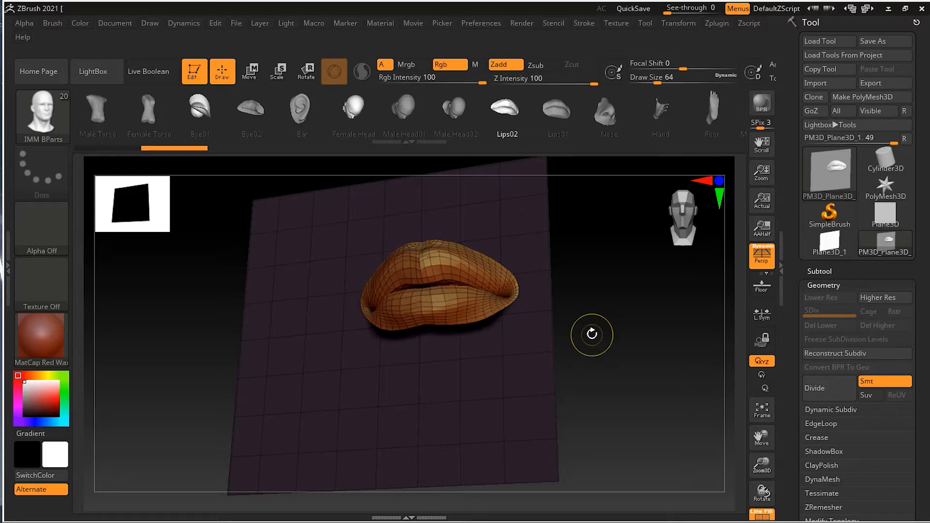
key(ctrl+z)
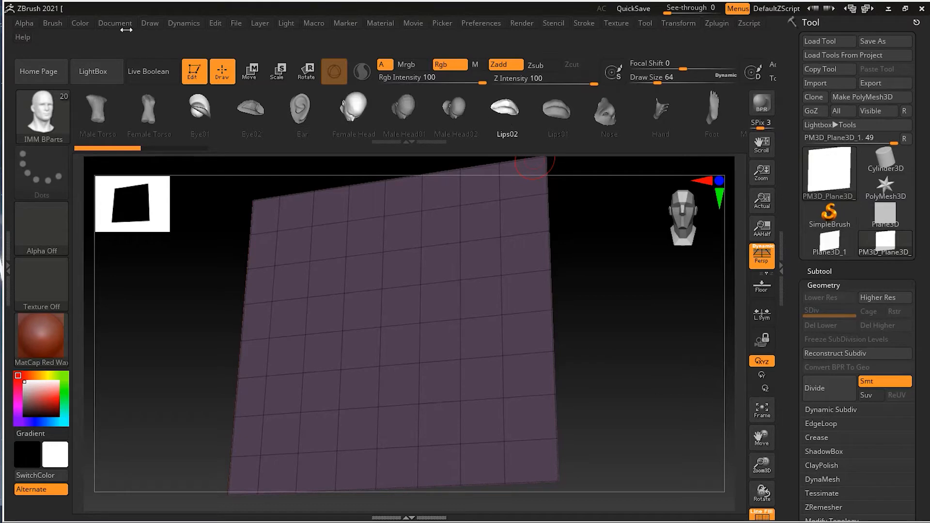
Create a NanoMesh brush from the meshes of the IMM BParts brush.
click(56, 22)
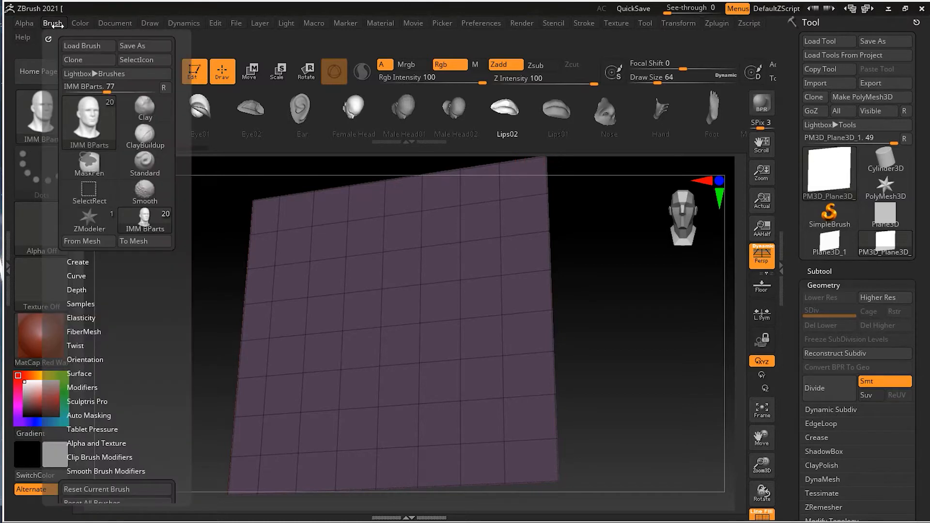
click(85, 262)
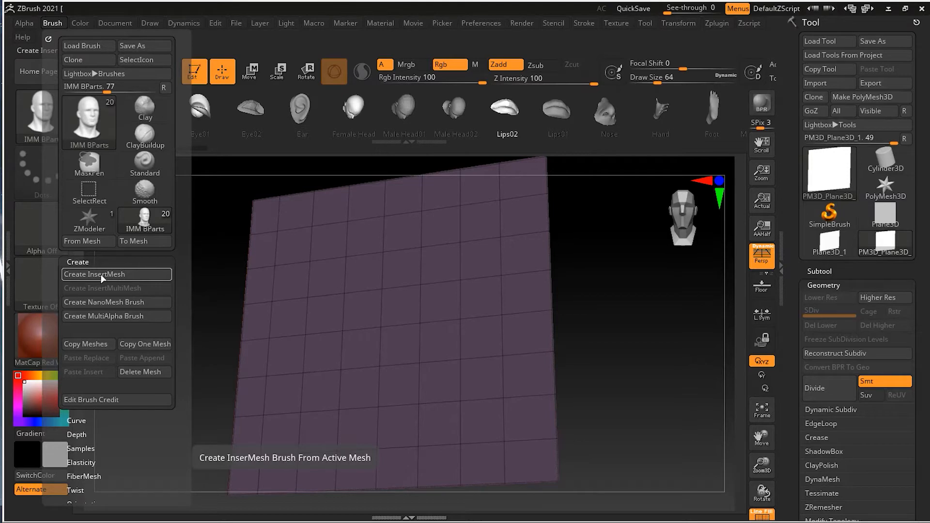
click(108, 302)
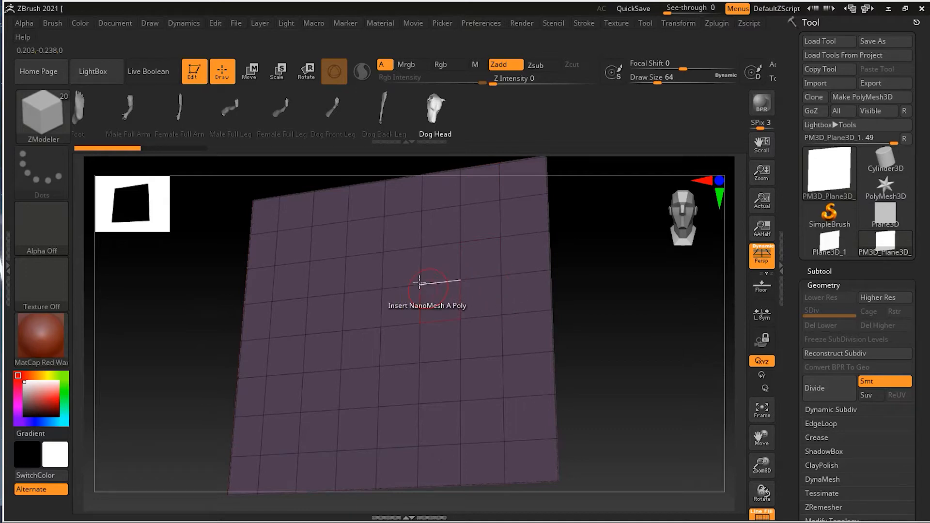
Choose the Lips01 mesh for the new NanoMesh brush and set the Insert NanoMesh target to Flat Island.
click(404, 267)
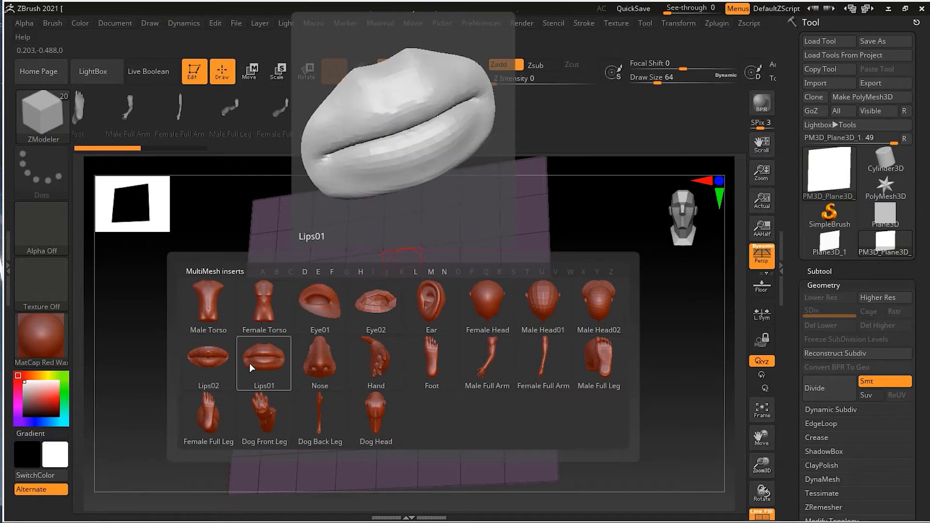
click(269, 362)
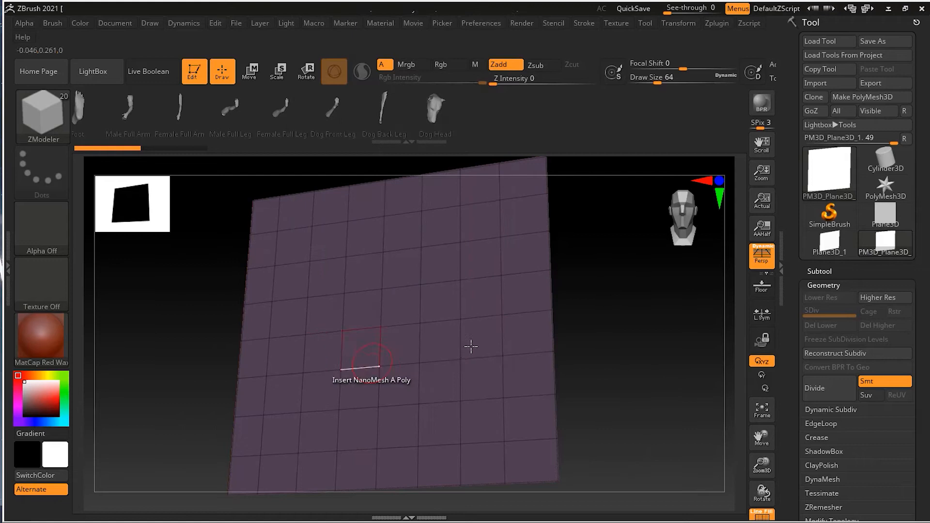
key(space)
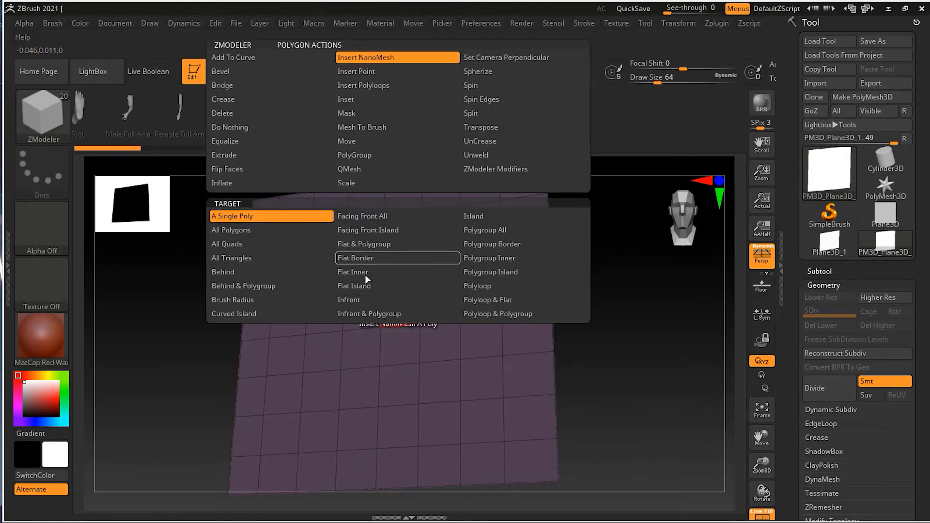
click(379, 286)
Try filling the whole plane with Lips01 NanoMeshes, and undo the insertion.
drag(400, 301, 330, 296)
mouse_move(640, 281)
mouse_down()
mouse_move(632, 359)
mouse_move(644, 290)
mouse_move(637, 280)
mouse_up()
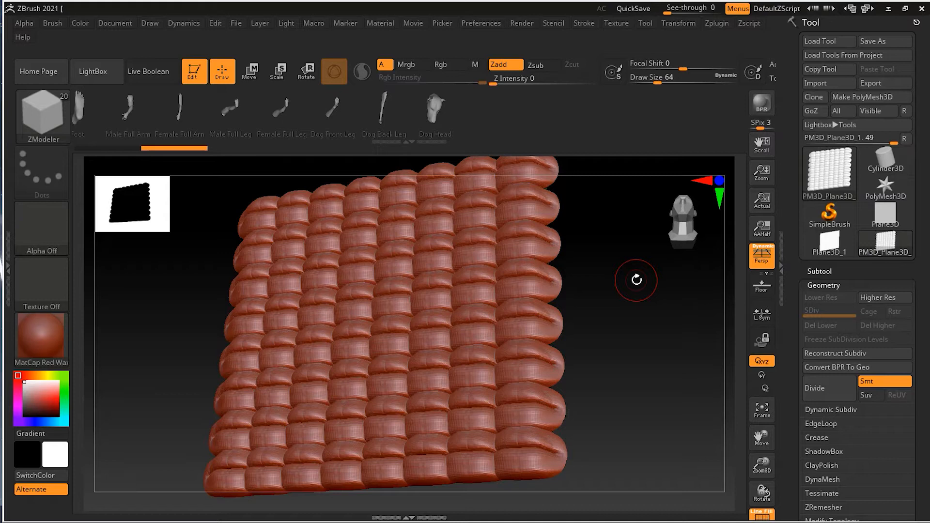
key(ctrl+z)
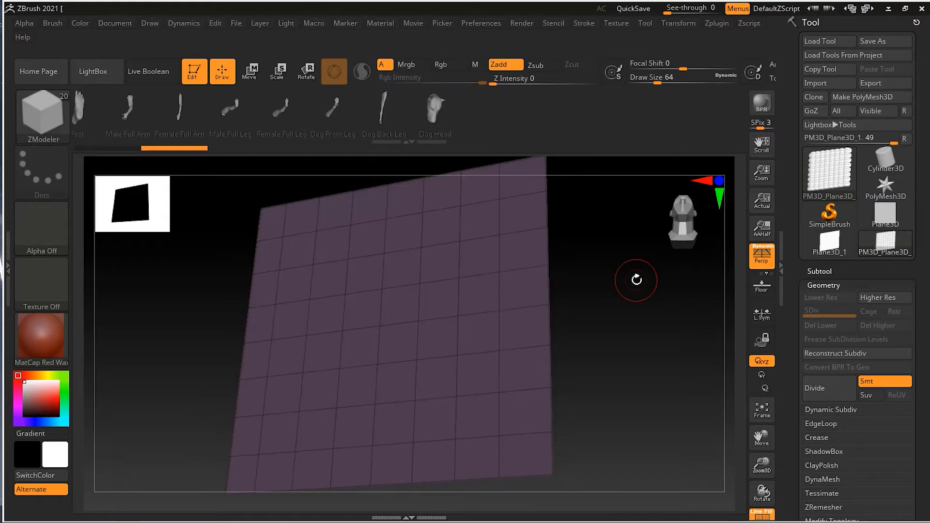
Try filling the whole plane with Female Full Arm NanoMeshes, and undo the insertion.
key(m)
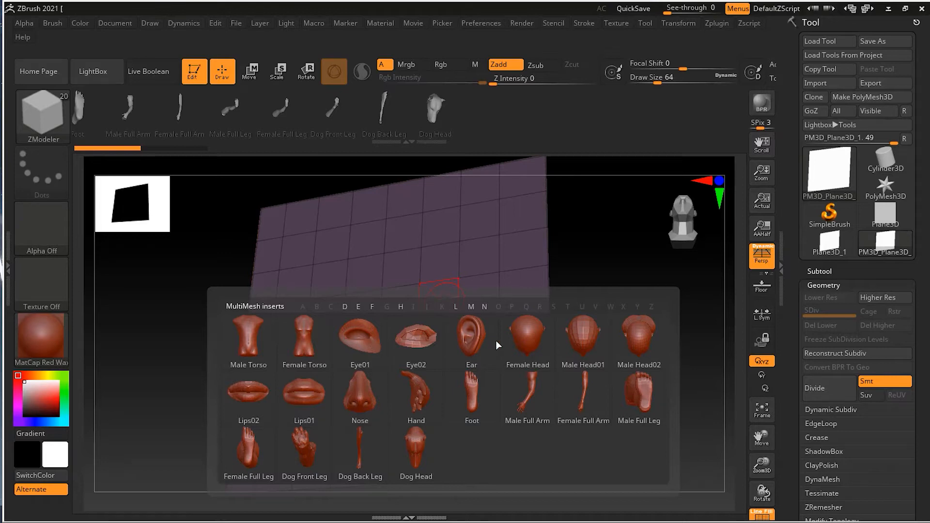
click(591, 389)
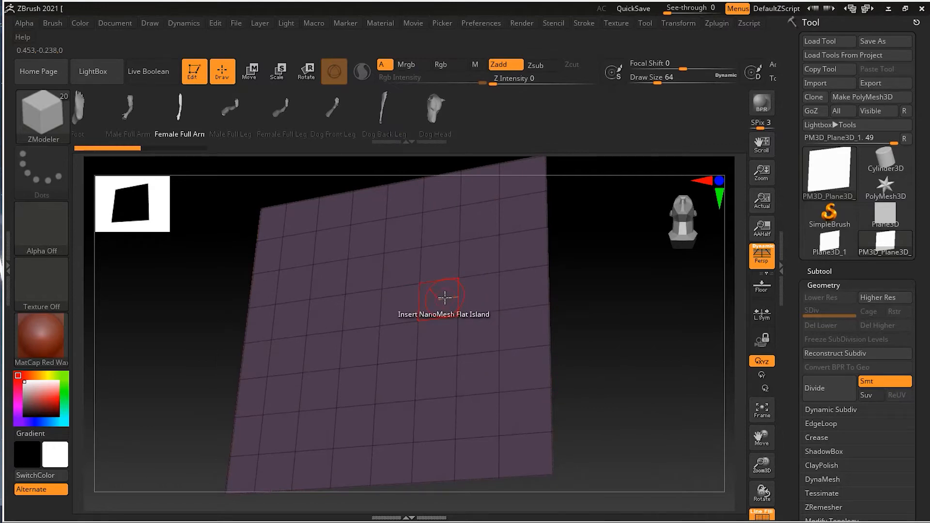
drag(445, 298, 521, 328)
key(ctrl+z)
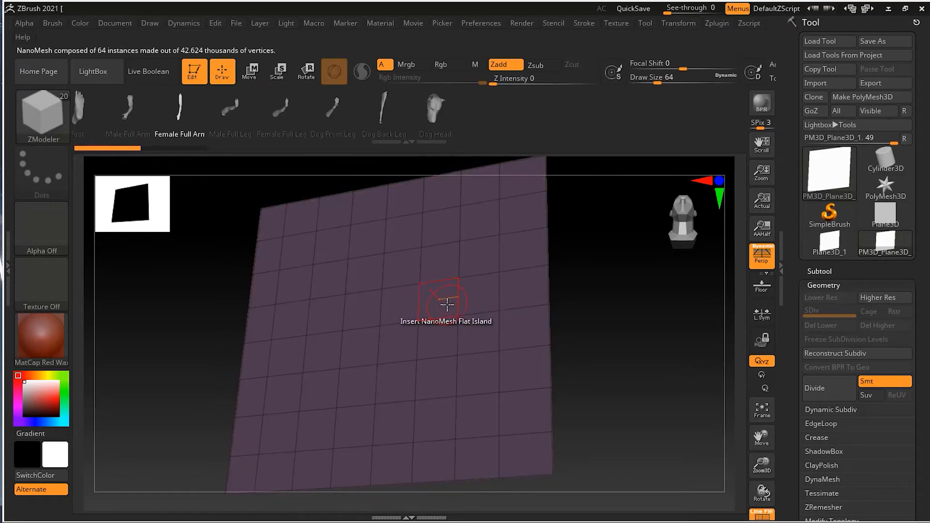
Fill the whole plane with Male Head02 NanoMeshes using the Flat Island target.
key(m)
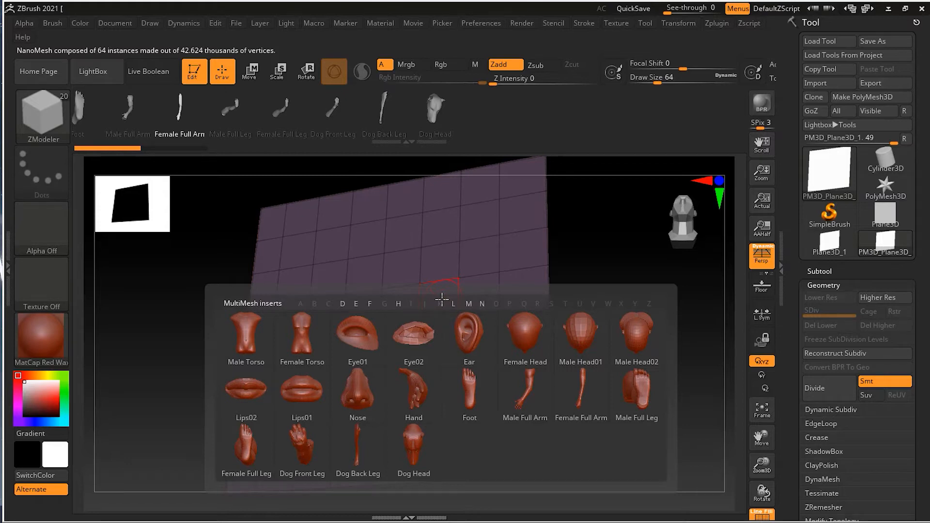
mouse_move(422, 445)
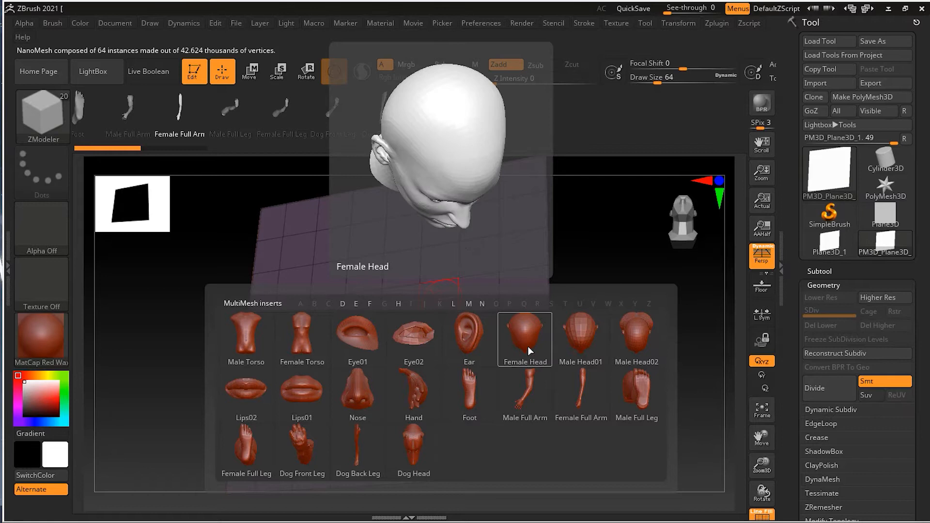
click(655, 345)
mouse_move(473, 326)
mouse_down()
mouse_move(460, 320)
mouse_move(473, 342)
mouse_move(467, 366)
mouse_move(394, 359)
mouse_move(390, 369)
mouse_up()
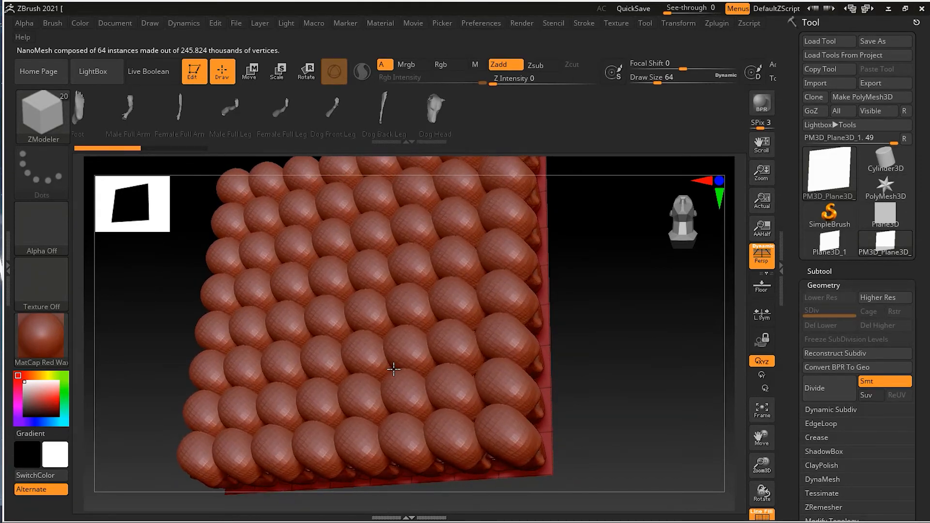
mouse_move(606, 405)
mouse_down()
mouse_move(593, 354)
mouse_move(635, 307)
mouse_move(595, 322)
mouse_move(573, 364)
mouse_move(616, 353)
mouse_move(602, 397)
mouse_up()
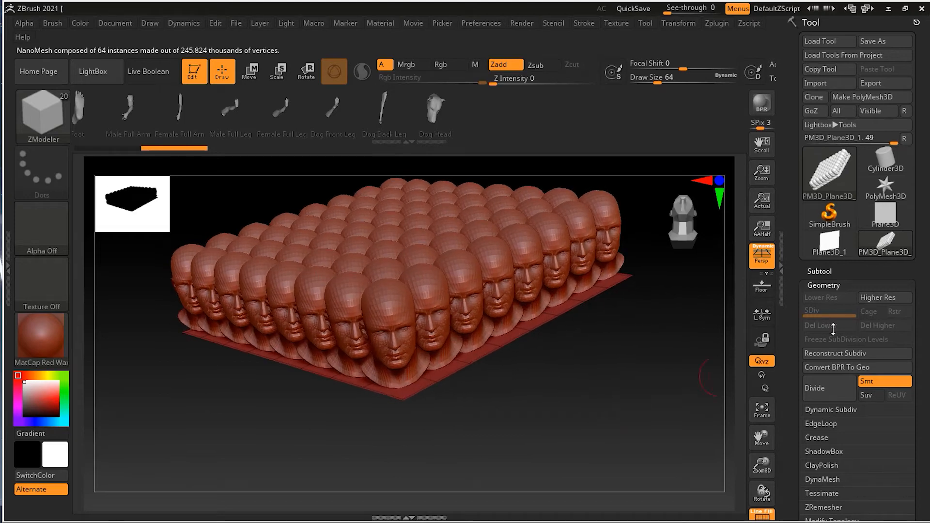
Collapse the Geometry settings and open the NanoMesh settings of the Male Head02 instances, showing the full set of parameters.
click(824, 285)
drag(902, 320, 905, 260)
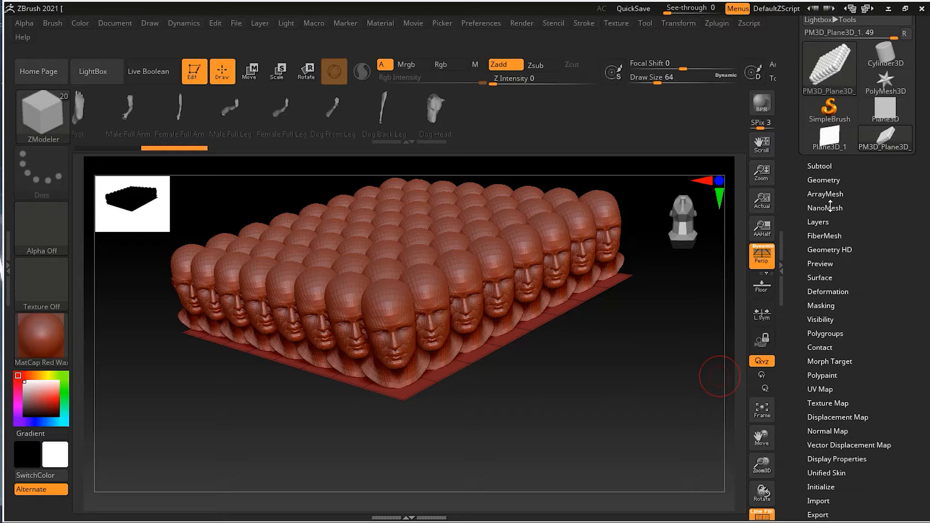
mouse_move(685, 336)
mouse_down()
mouse_move(678, 369)
mouse_move(691, 348)
mouse_up()
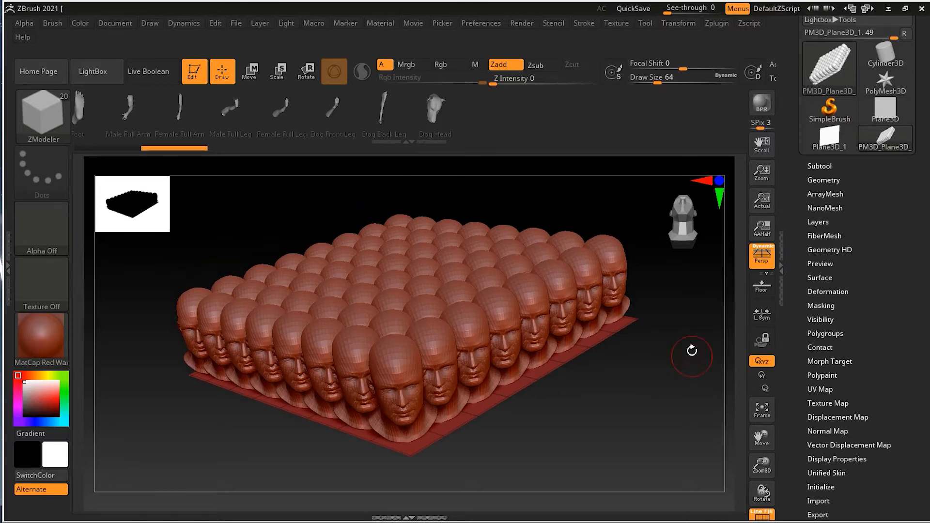
click(825, 208)
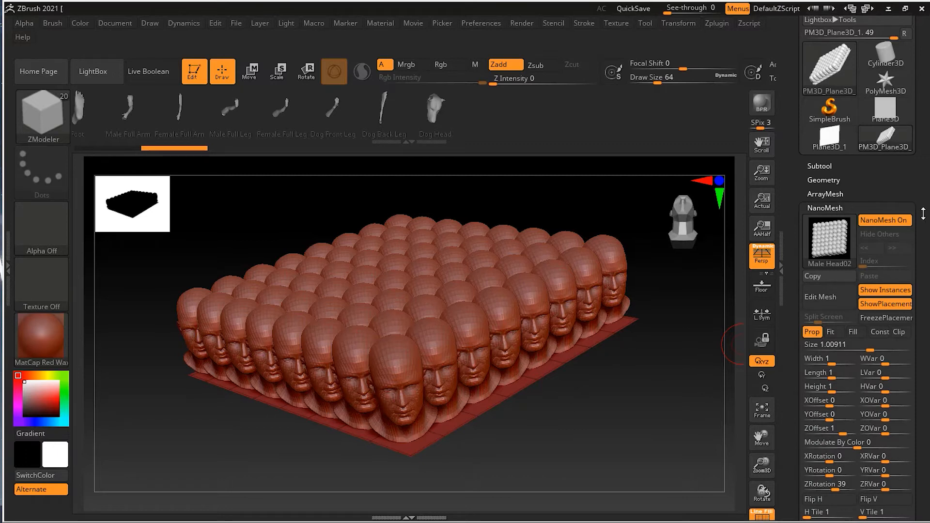
scroll(923, 214, down, 5)
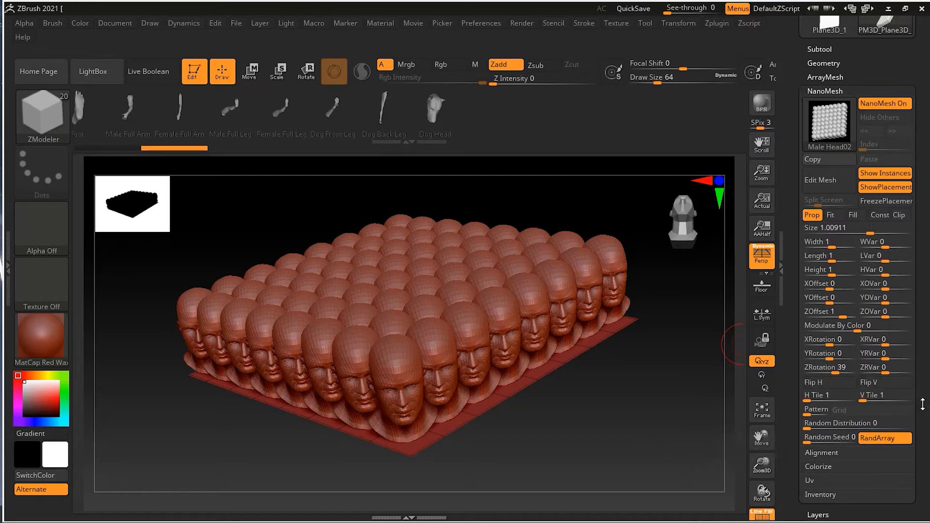
scroll(920, 397, down, 1)
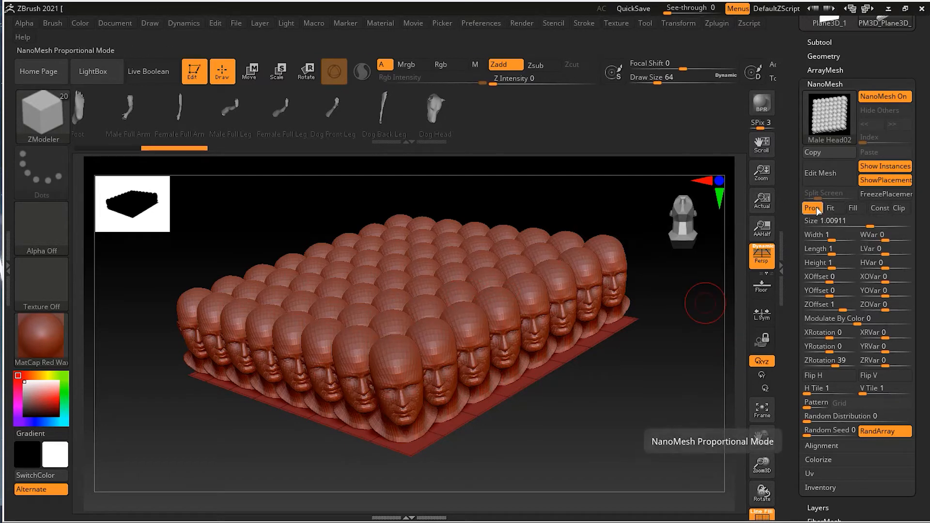
Try the Fit and Fill modes on the Male Head02 instances, and return them to proportional mode.
click(830, 209)
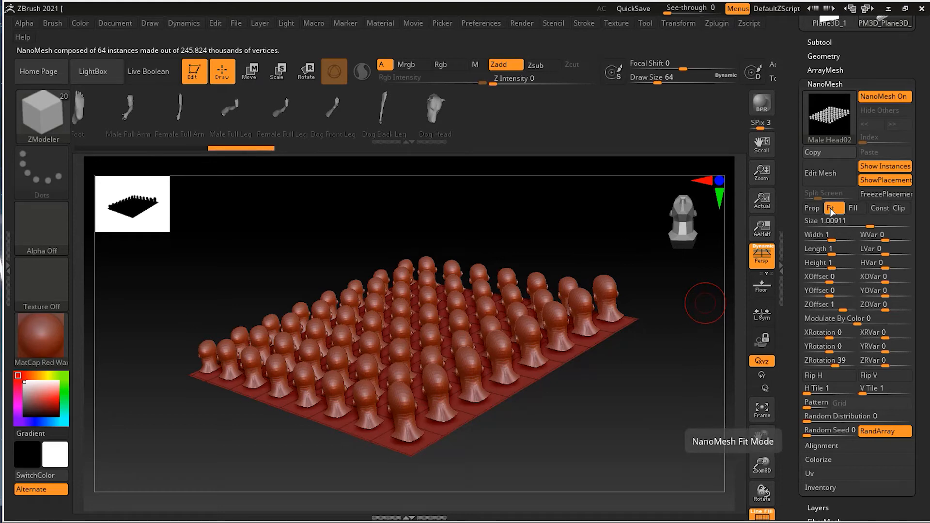
drag(557, 438, 598, 411)
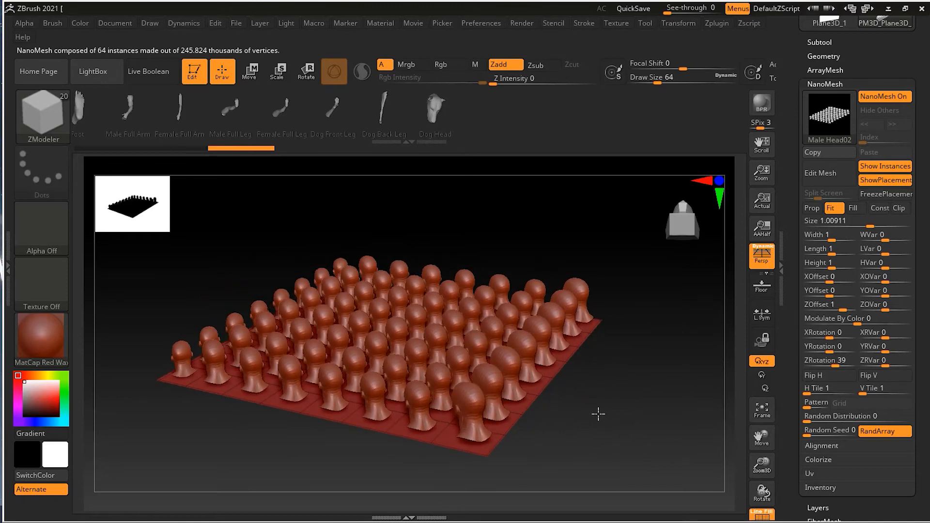
click(853, 207)
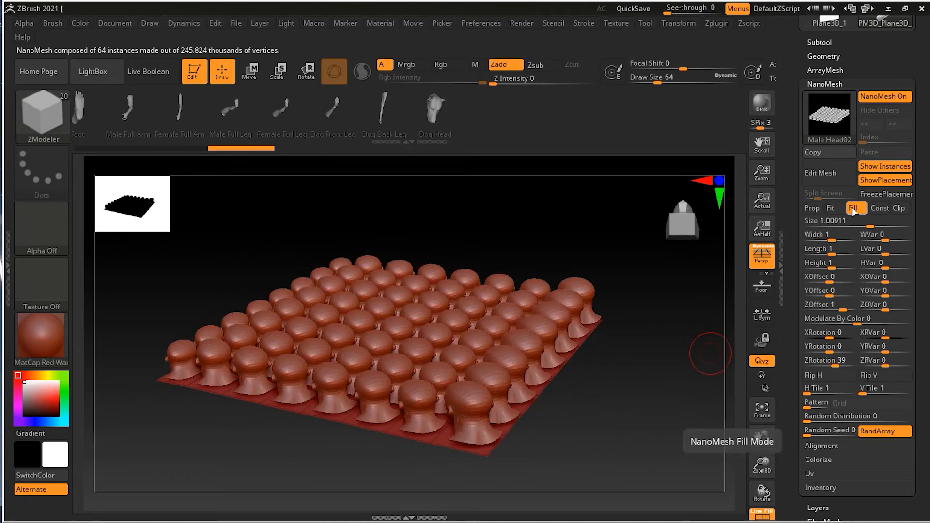
drag(547, 431, 606, 401)
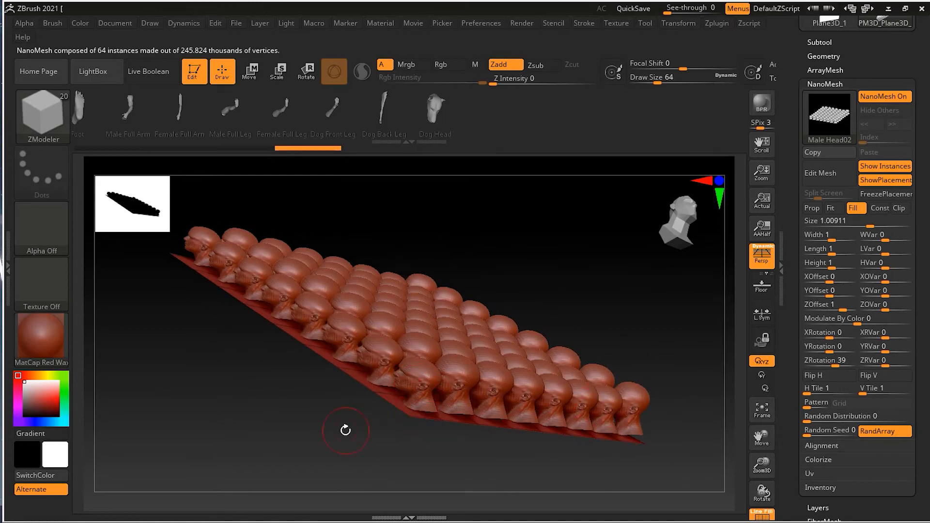
drag(357, 438, 363, 444)
drag(407, 407, 350, 415)
drag(560, 460, 515, 417)
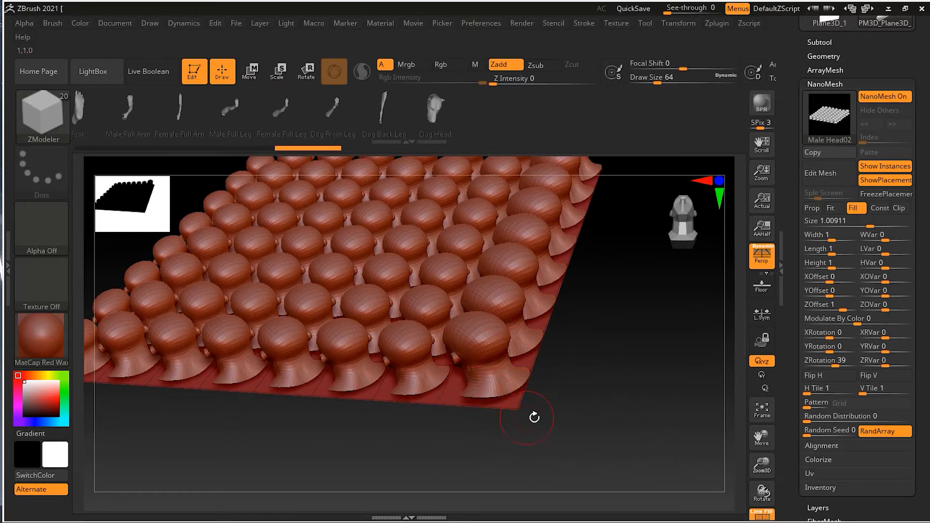
drag(567, 400, 434, 292)
drag(631, 302, 629, 407)
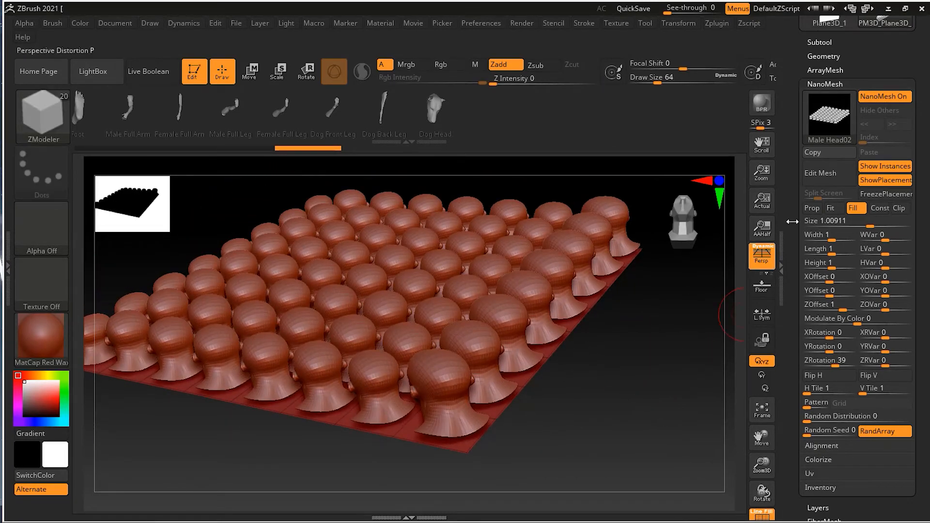
click(813, 208)
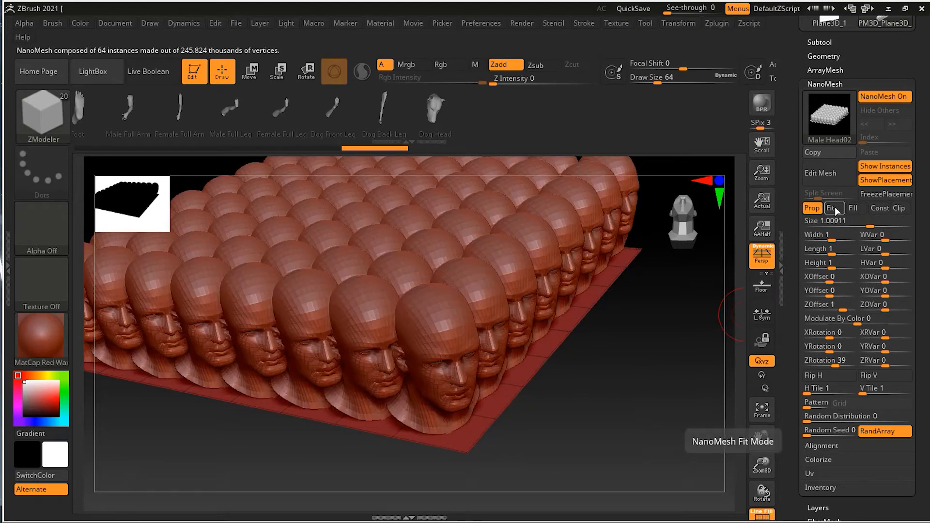
click(834, 207)
click(818, 208)
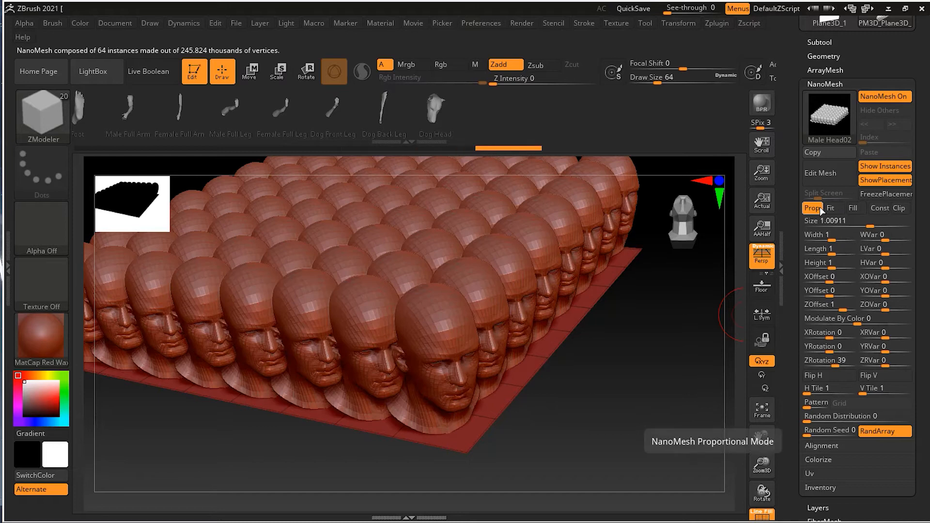
Toggle the NanoMesh display, the instances and the placement polygons off and back on, inspecting the heads without their base polygons.
click(888, 99)
click(888, 98)
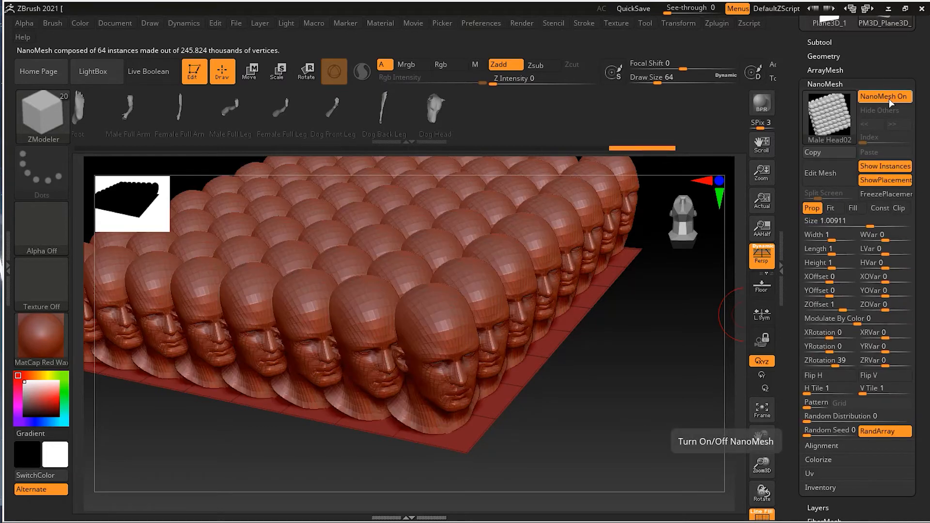
click(881, 167)
click(881, 166)
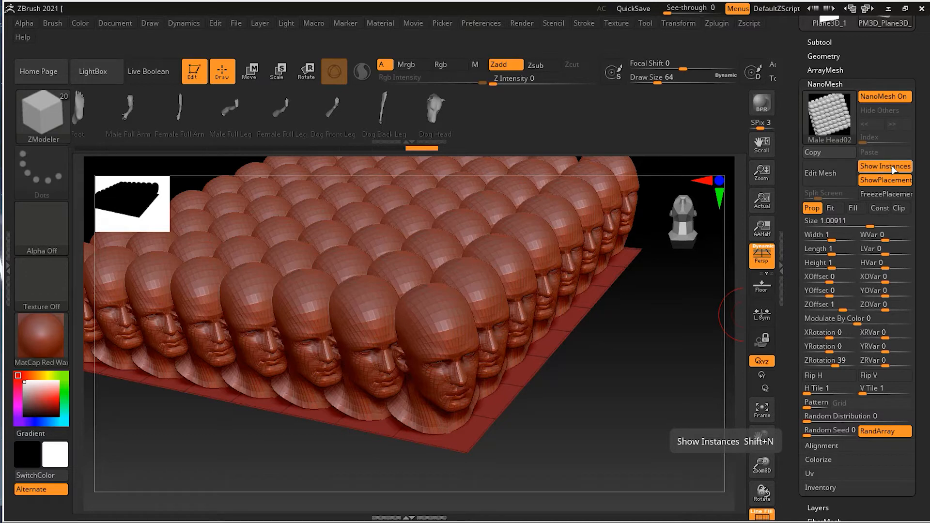
click(885, 180)
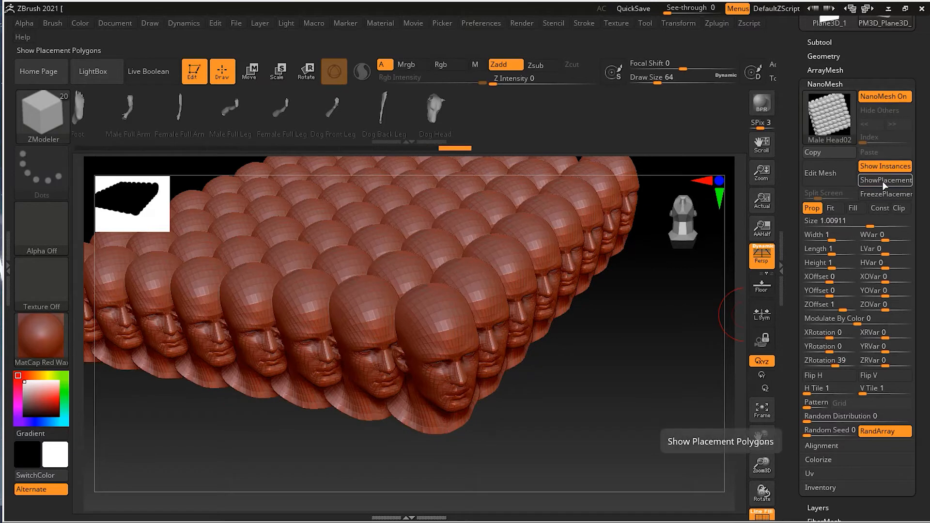
drag(615, 336, 604, 317)
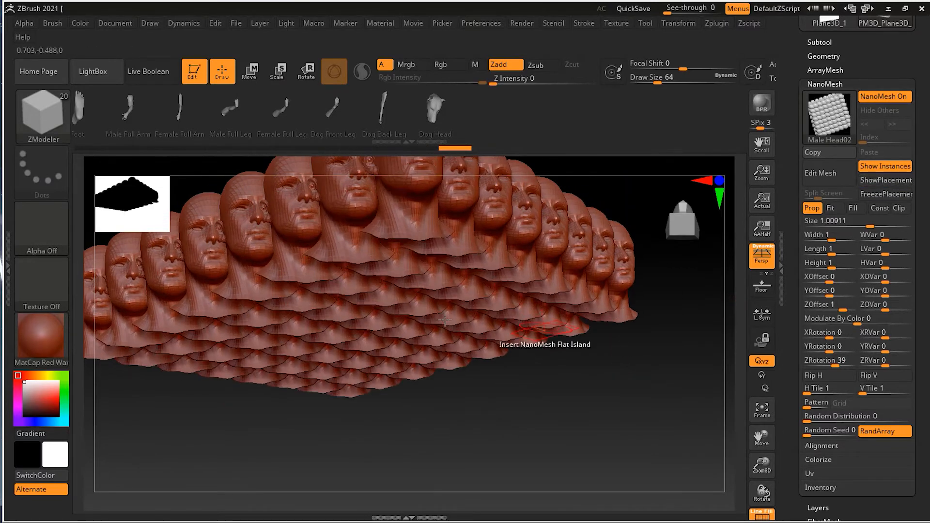
drag(649, 373, 685, 394)
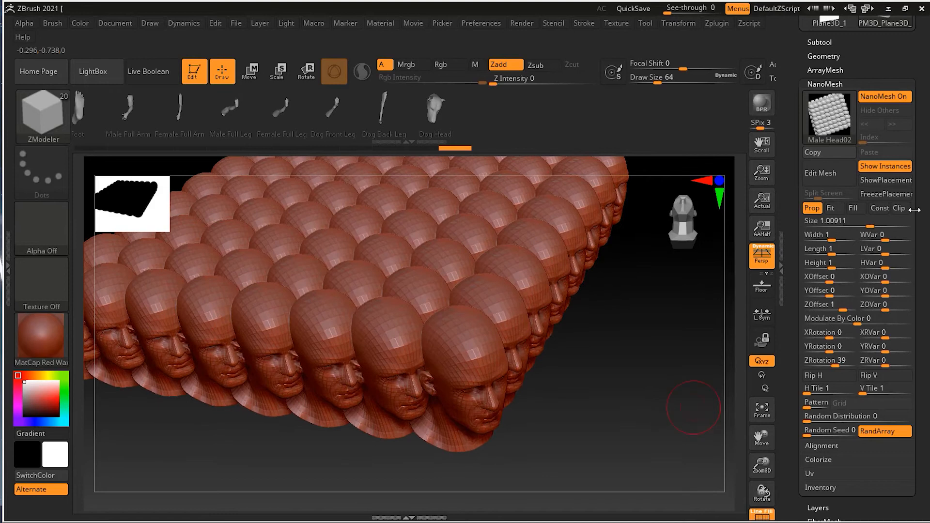
click(898, 180)
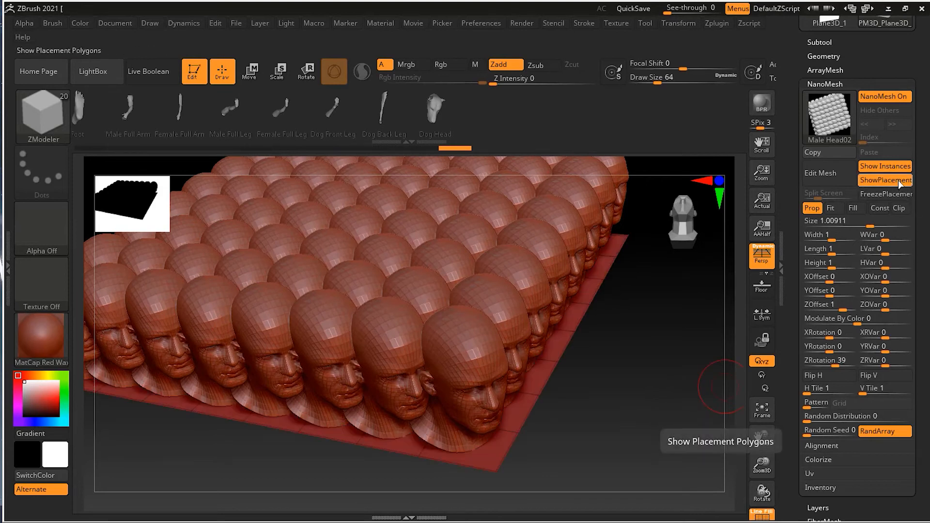
Open the Male Head02 mesh for split-screen editing and pull its nose outward with the Move brush.
click(832, 173)
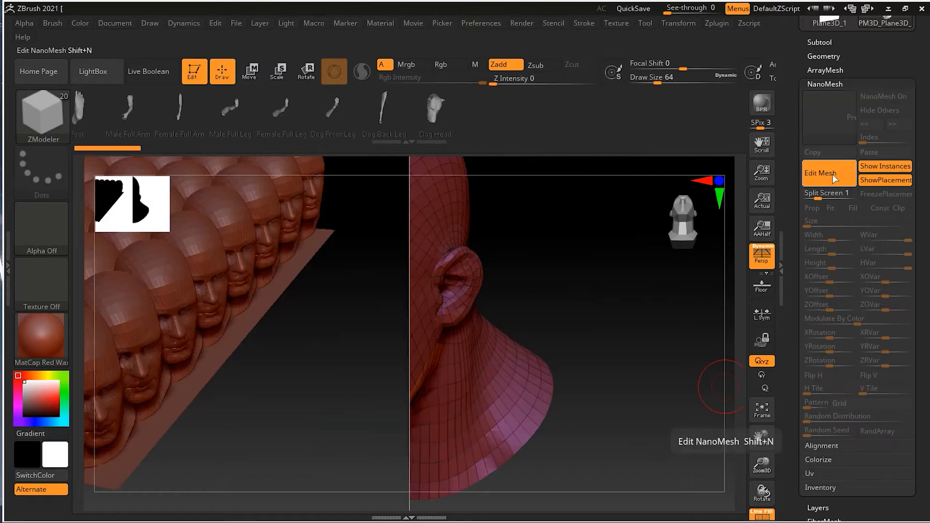
mouse_move(595, 276)
mouse_down()
mouse_move(606, 270)
mouse_move(602, 293)
mouse_move(716, 286)
mouse_move(670, 317)
mouse_move(640, 322)
mouse_move(631, 301)
mouse_move(650, 308)
mouse_move(698, 293)
mouse_up()
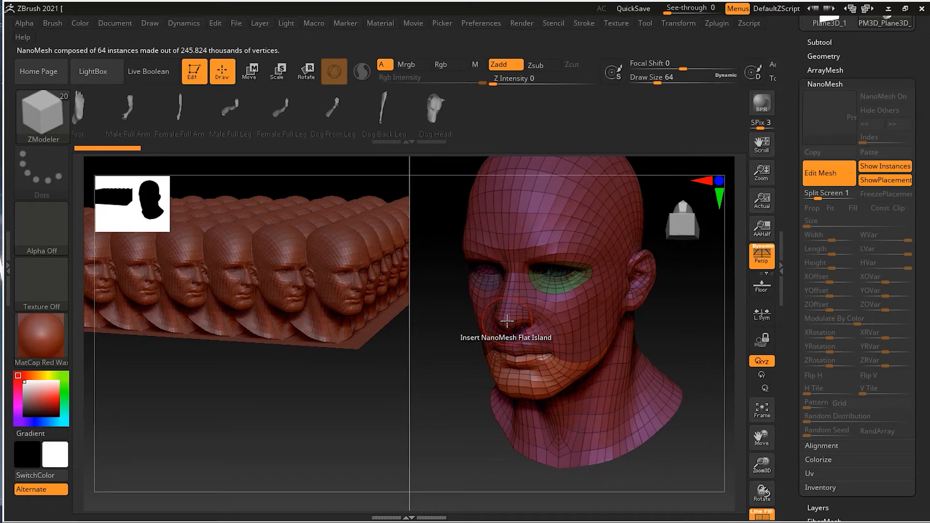
key(b)
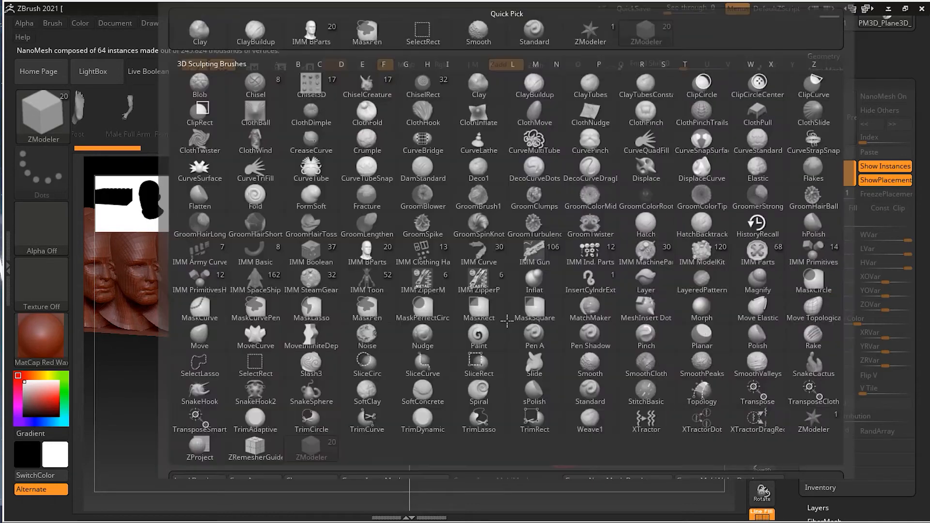
key(m)
key(v)
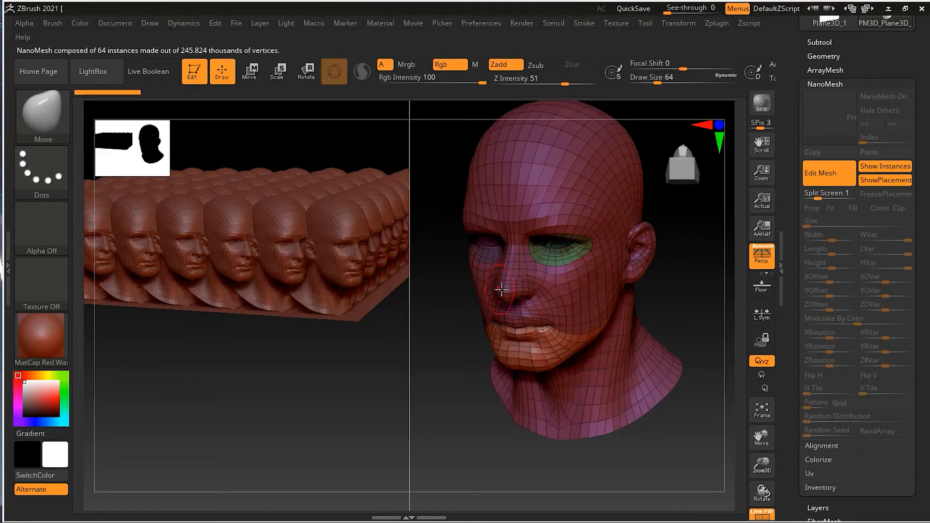
drag(491, 306, 503, 293)
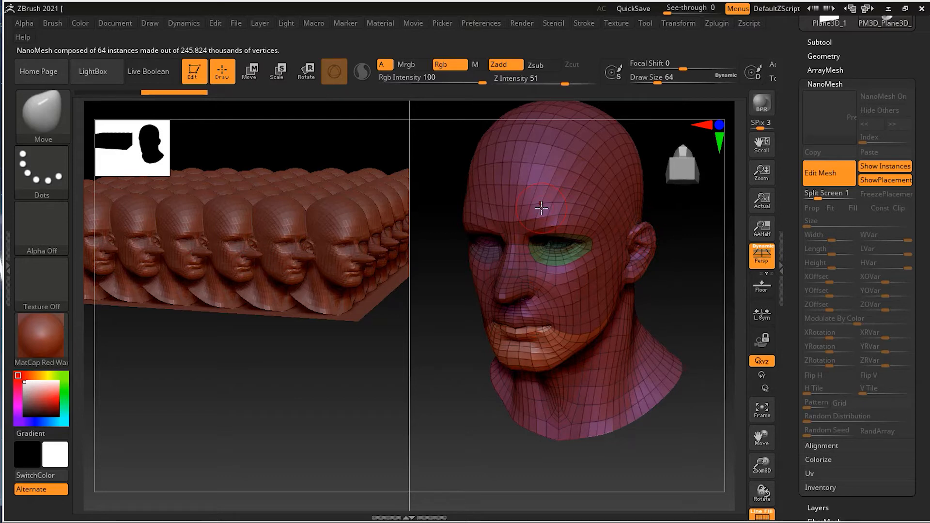
Build up the head's brow and forehead with the Standard brush, and exit mesh editing to inspect all instances.
key(b)
key(s)
key(t)
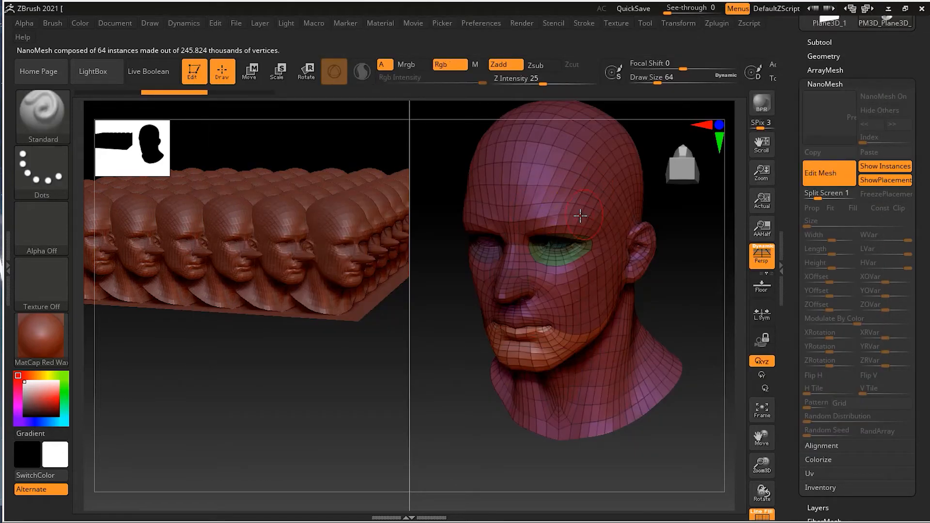
mouse_move(536, 207)
mouse_down()
mouse_move(591, 212)
mouse_move(512, 216)
mouse_up()
mouse_move(512, 178)
mouse_down()
mouse_move(504, 207)
mouse_move(546, 237)
mouse_up()
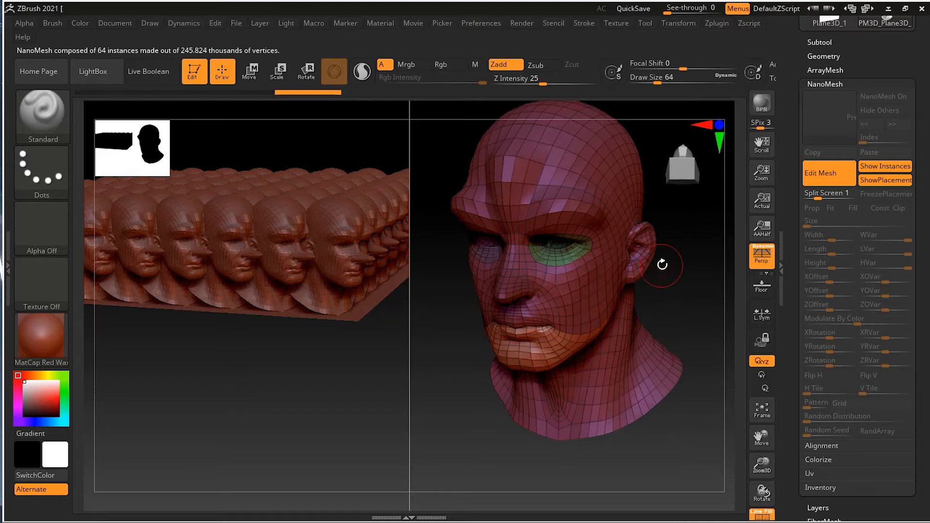
click(843, 171)
mouse_move(633, 405)
mouse_down()
mouse_move(619, 406)
mouse_move(644, 402)
mouse_up()
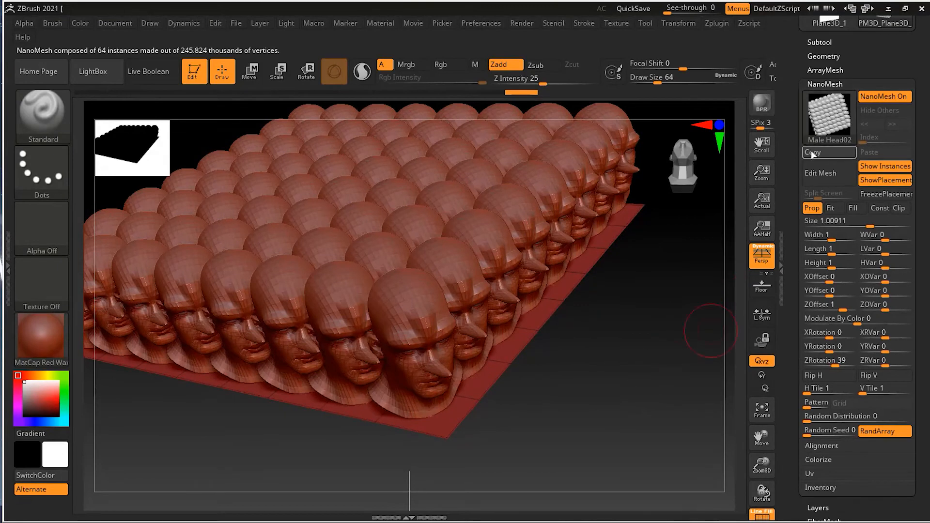
drag(649, 272, 668, 339)
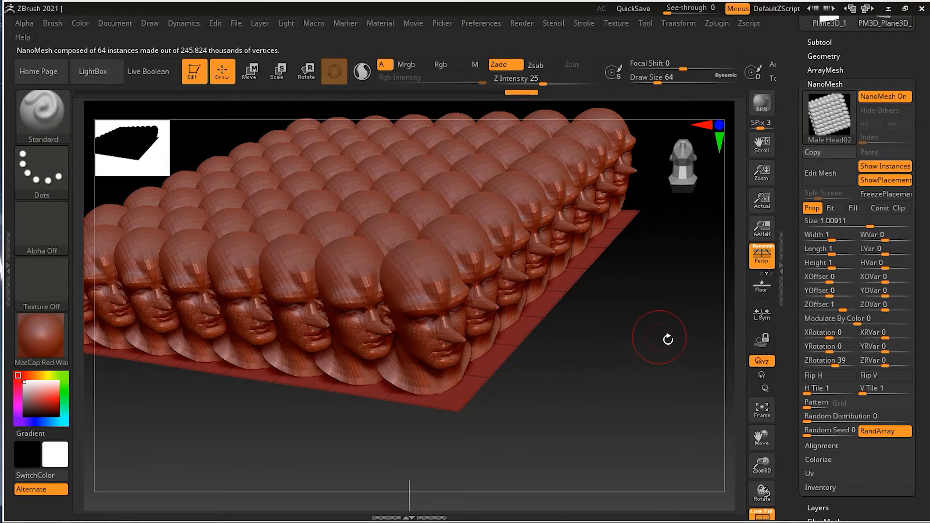
Try the Const and Clip border modes on the head instances, compare clipping on and off, and disable both modes.
click(879, 209)
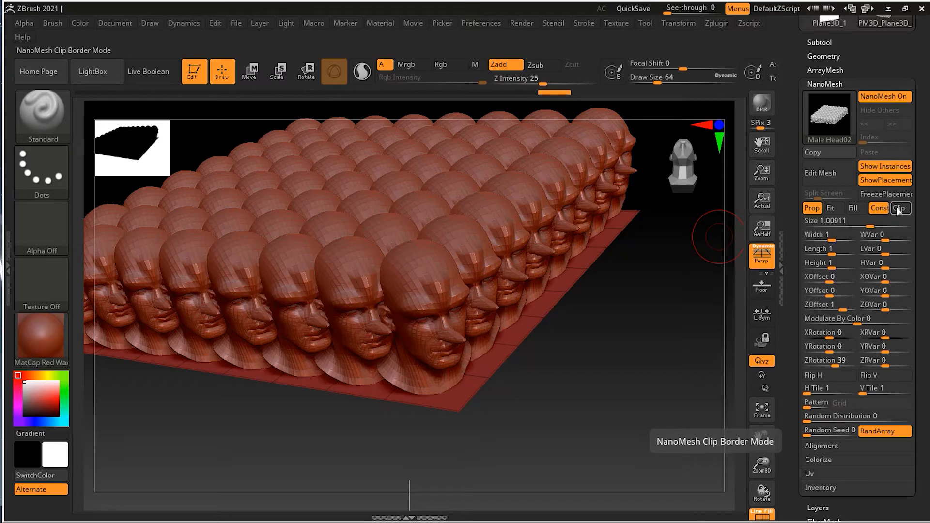
click(898, 209)
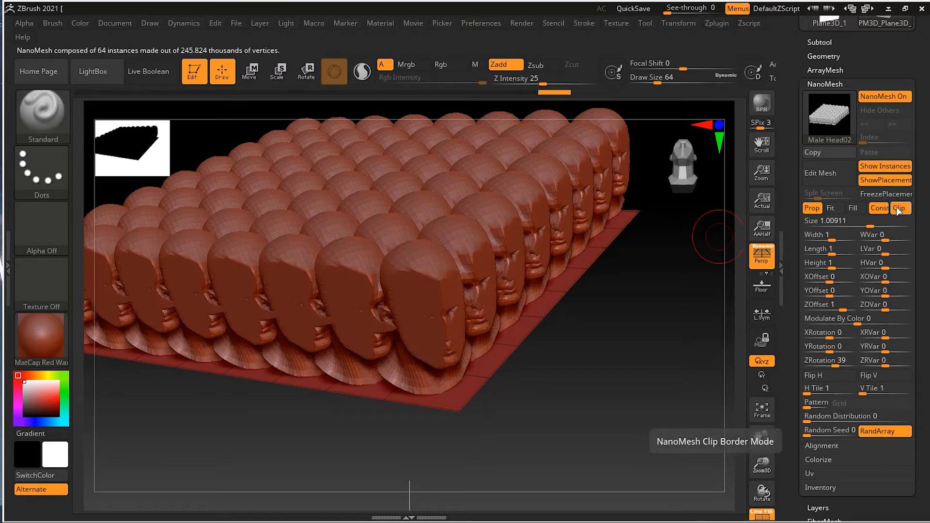
drag(543, 400, 565, 380)
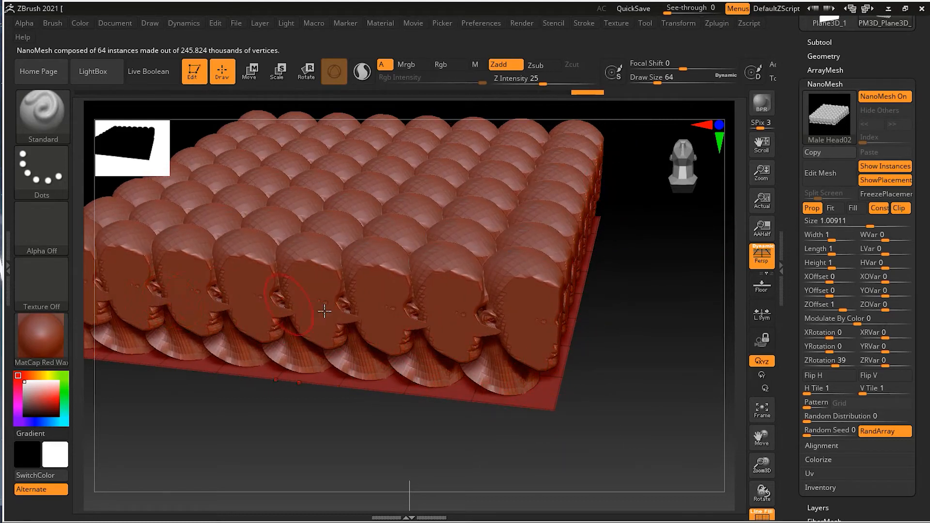
click(903, 212)
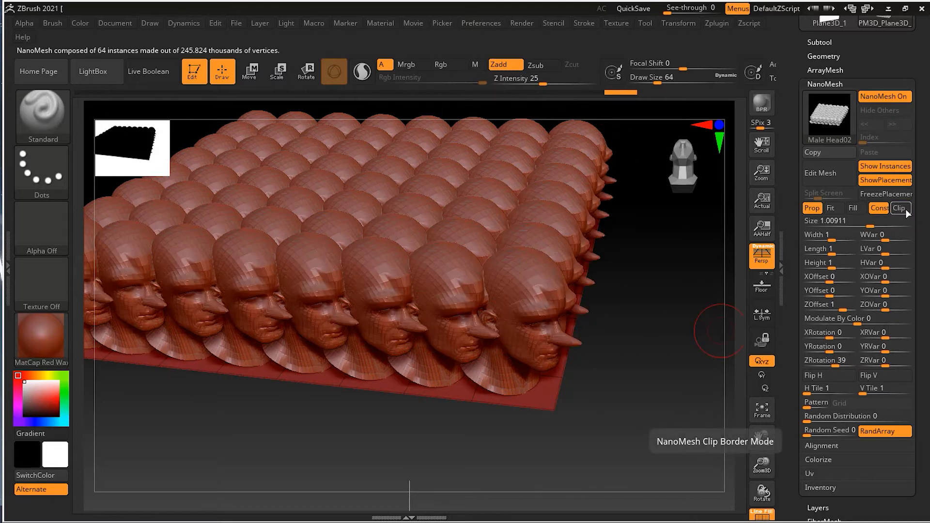
click(899, 208)
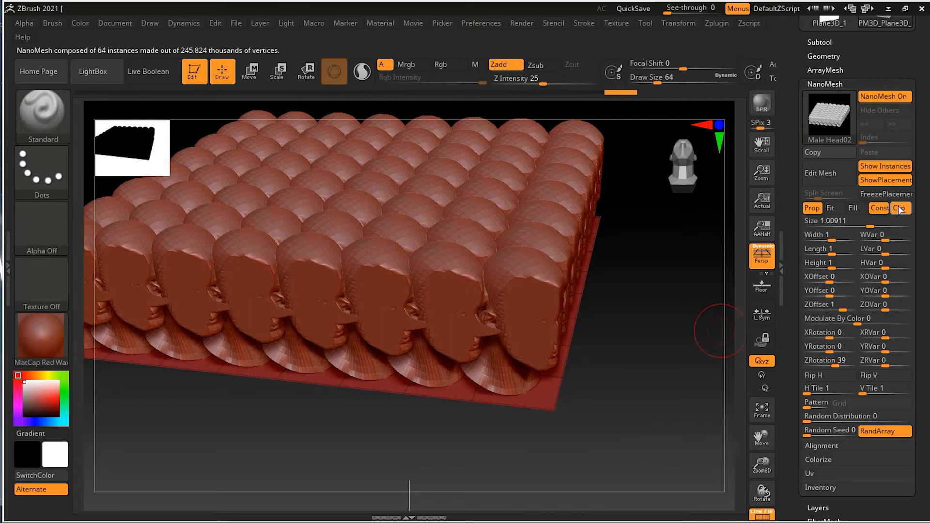
drag(638, 258, 631, 289)
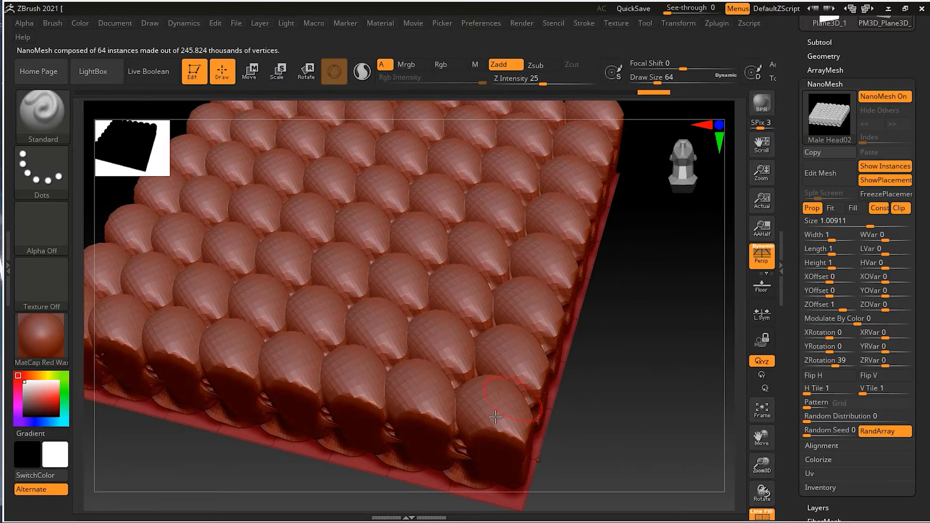
click(899, 209)
drag(641, 352, 710, 306)
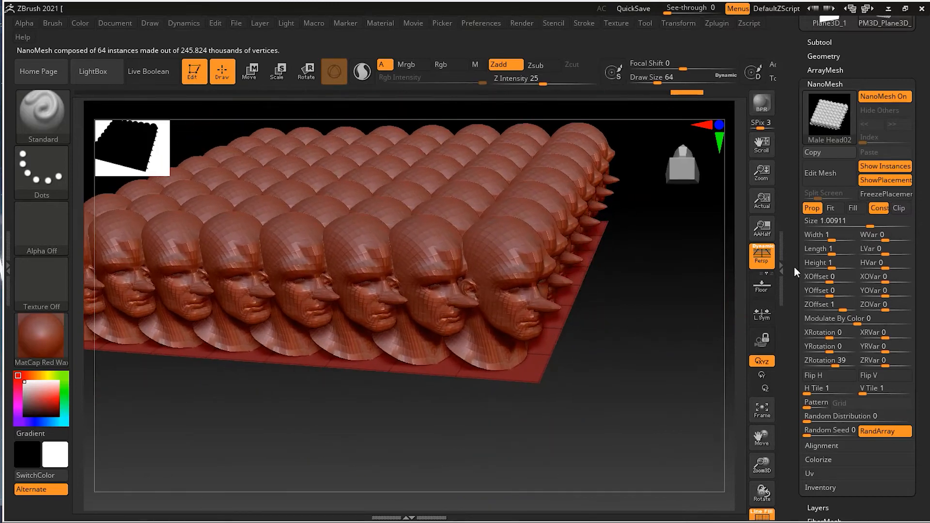
click(874, 212)
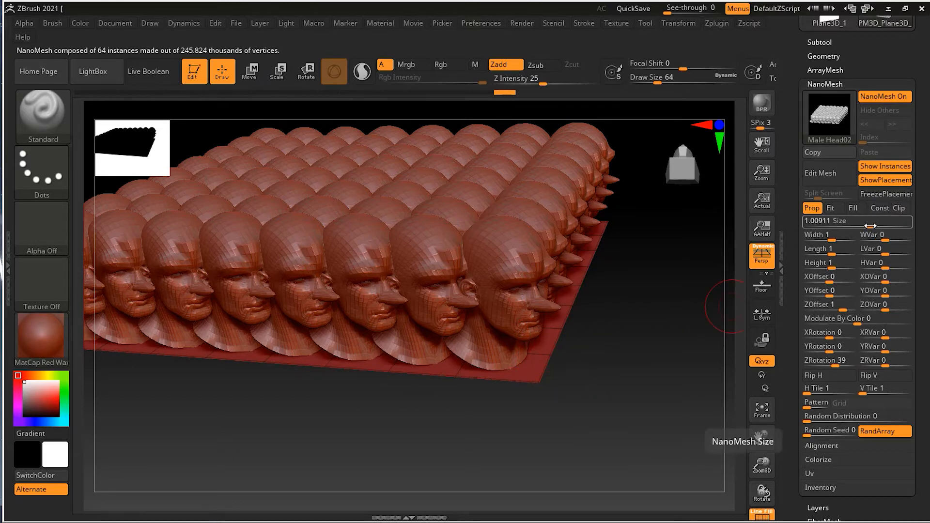
Reduce the NanoMesh size of the head instances to about 0.66.
drag(870, 226, 865, 225)
drag(656, 331, 681, 363)
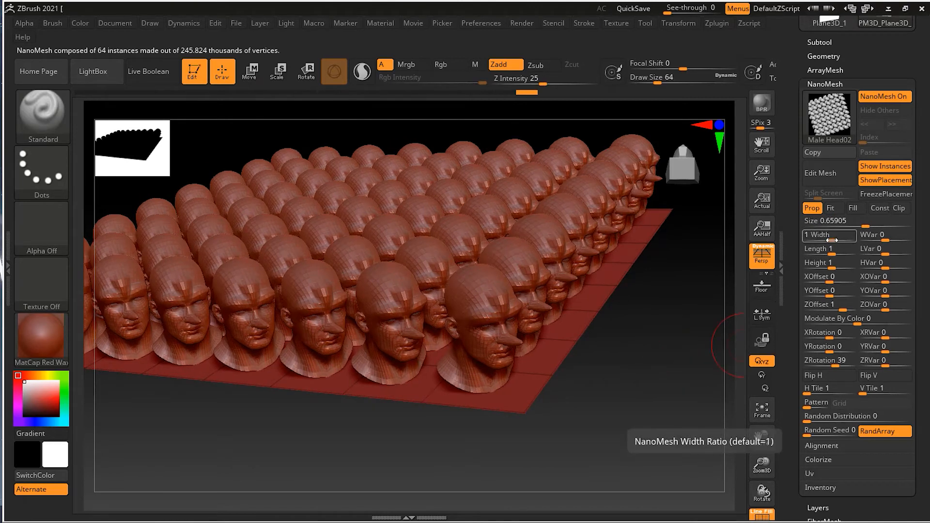
Try widening the head instances to a width ratio of about 1.84, and undo the change.
mouse_move(831, 240)
mouse_down()
mouse_move(853, 240)
mouse_move(836, 238)
mouse_up()
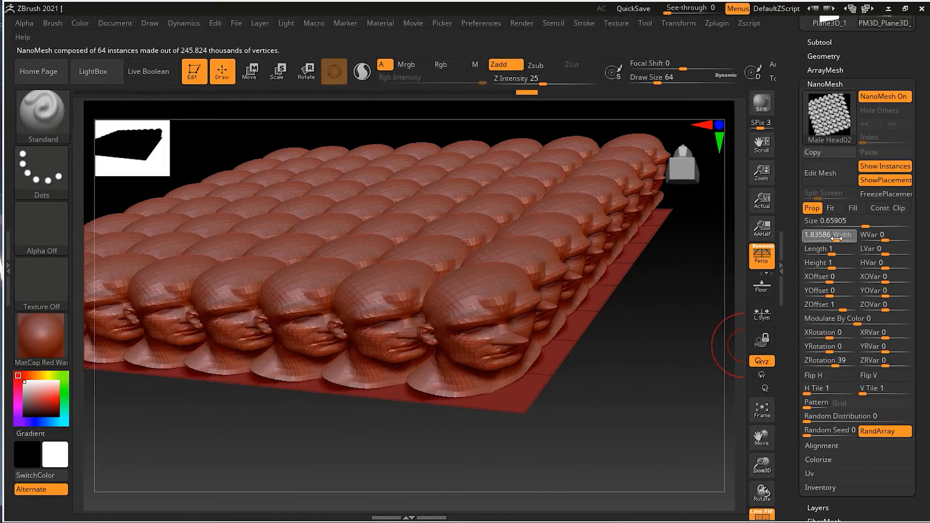
key(ctrl)
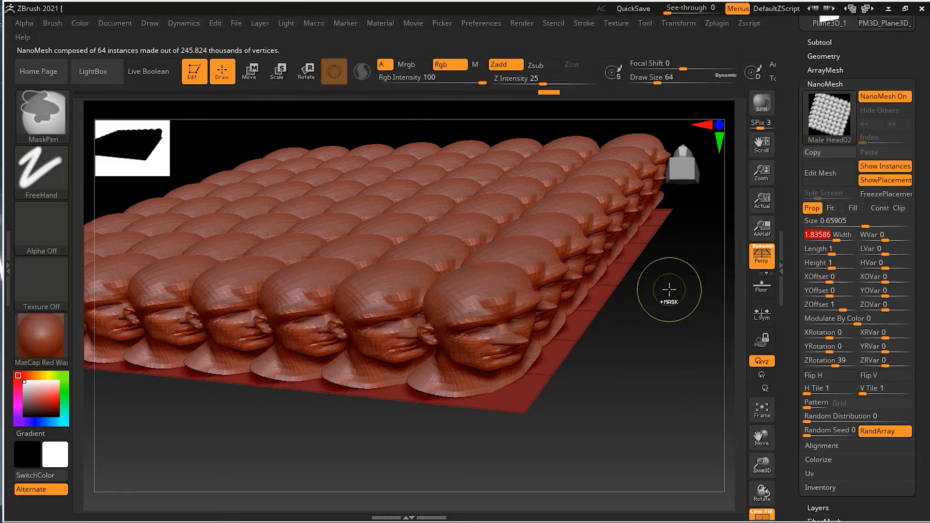
key(ctrl+z)
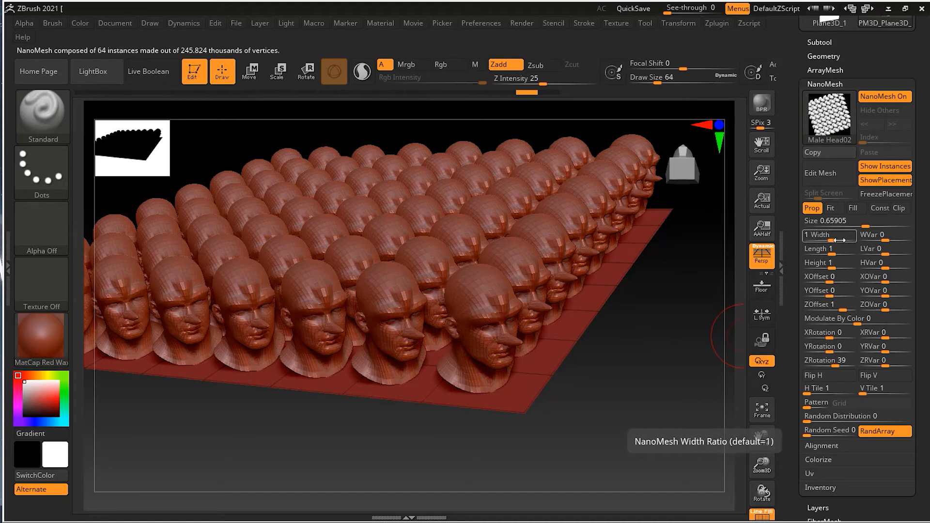
Try changing the length and height ratios of the head instances, and undo each change.
drag(835, 255, 835, 259)
key(ctrl+z)
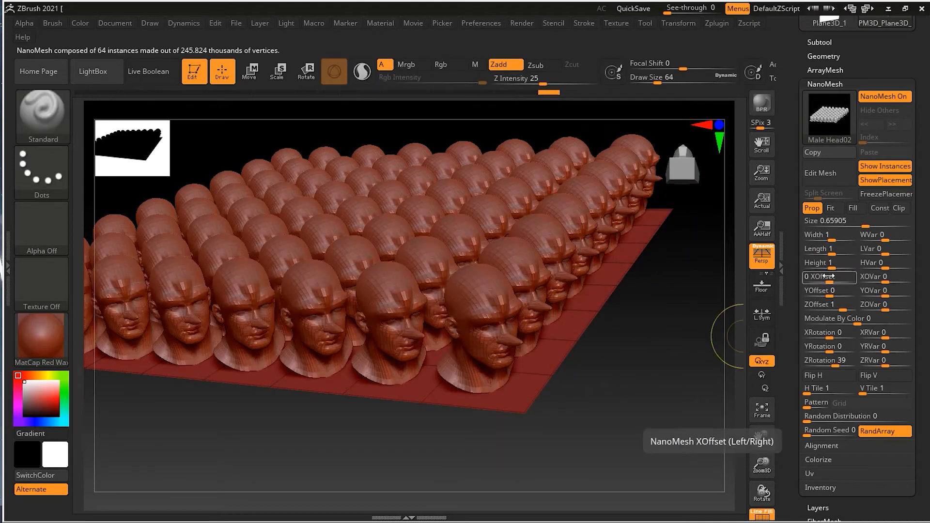
drag(833, 267, 838, 267)
key(ctrl+z)
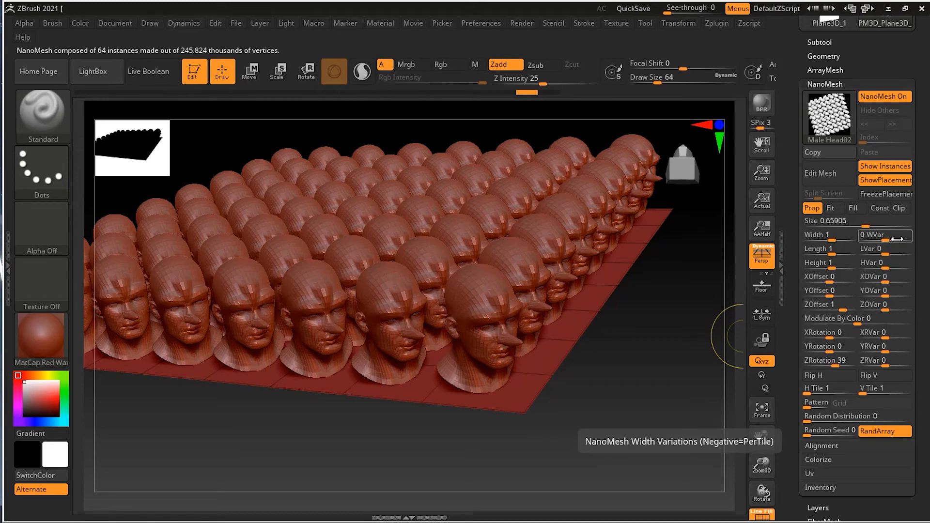
Try a width variation of 84 on the head instances, and reset it to 0.
drag(885, 240, 903, 241)
drag(593, 342, 623, 349)
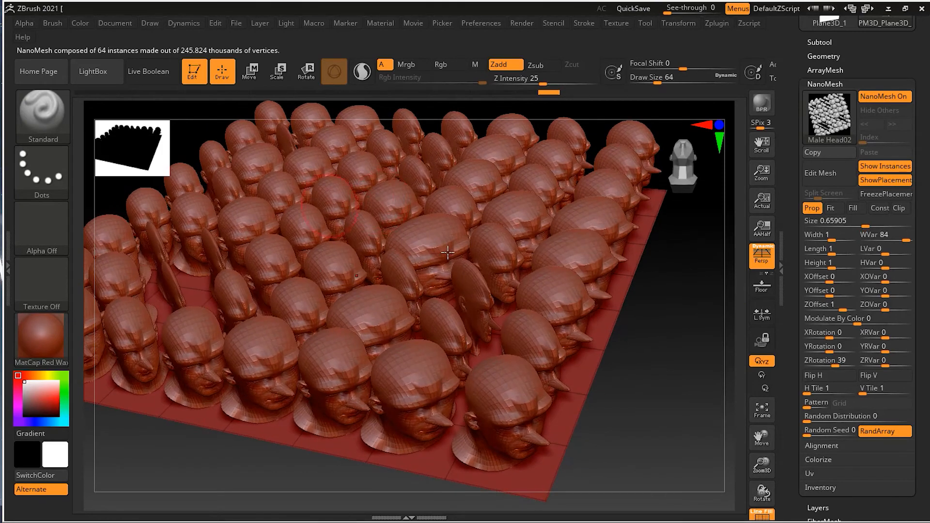
click(876, 239)
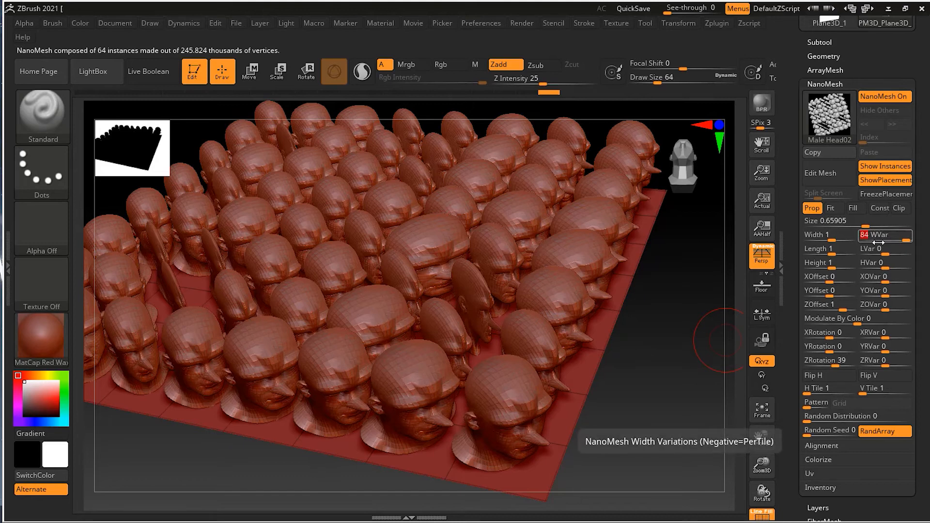
key(Return)
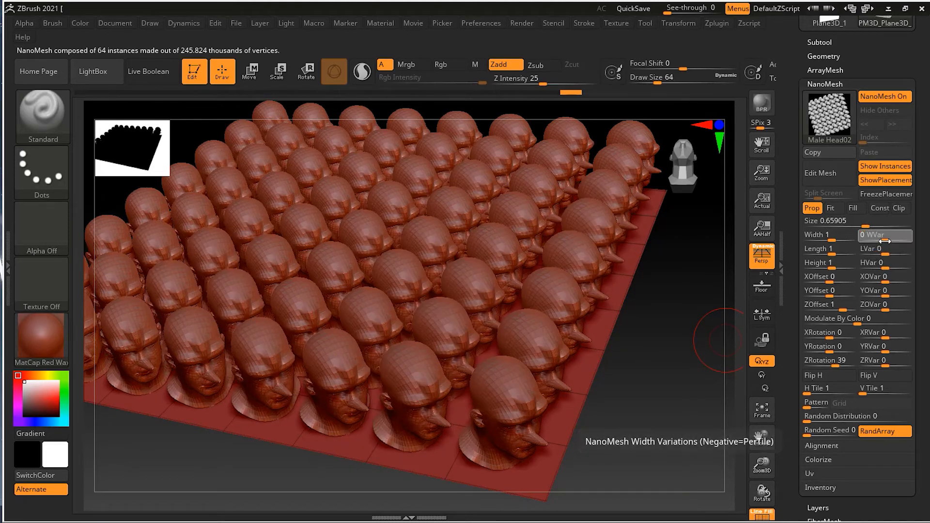
Vary the proportions of the head instances with width variation 8, length variation 70 and height variation 38.
text(8)
key(Return)
drag(883, 253, 896, 267)
drag(623, 384, 645, 373)
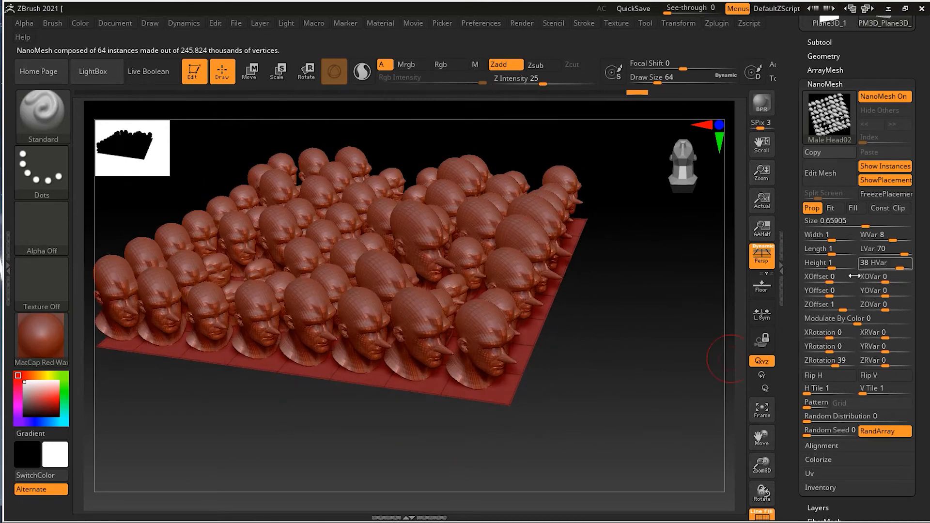
mouse_move(660, 296)
mouse_down()
mouse_move(647, 301)
mouse_move(675, 299)
mouse_up()
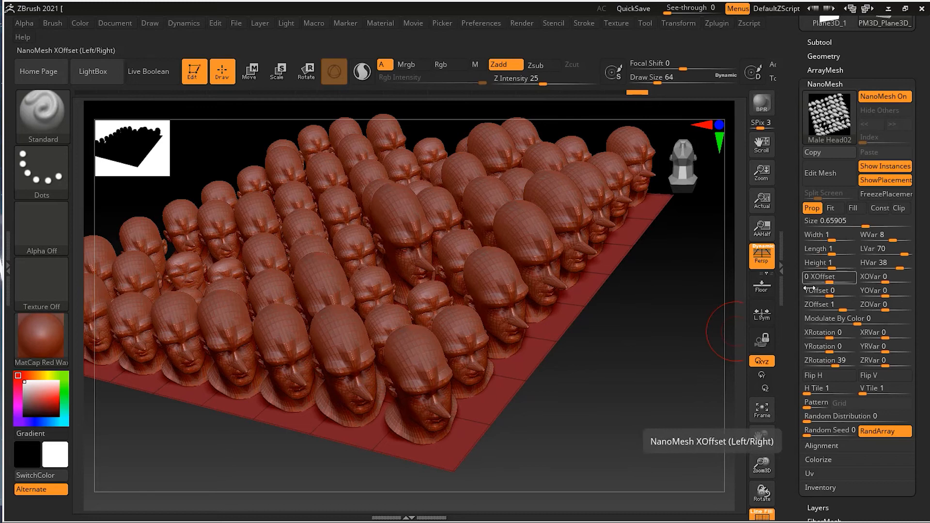
Try shifting the head instances with a slight negative X offset, and reset the offset to 0.
mouse_move(827, 280)
mouse_down()
mouse_move(839, 281)
mouse_move(819, 277)
mouse_up()
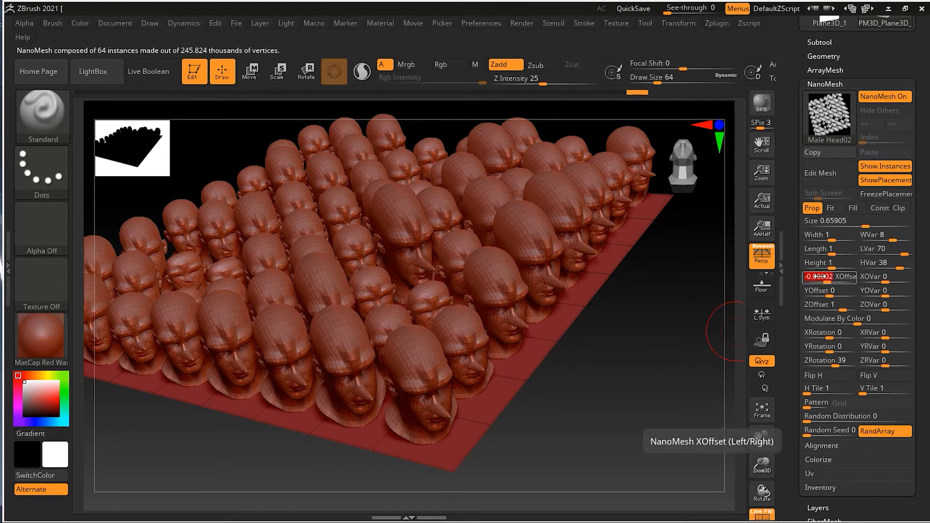
text(0)
key(Return)
Try a Z offset of 0 on the head instances, compare with the floor grid on and off, and set the offset back to 1.
drag(570, 431, 523, 425)
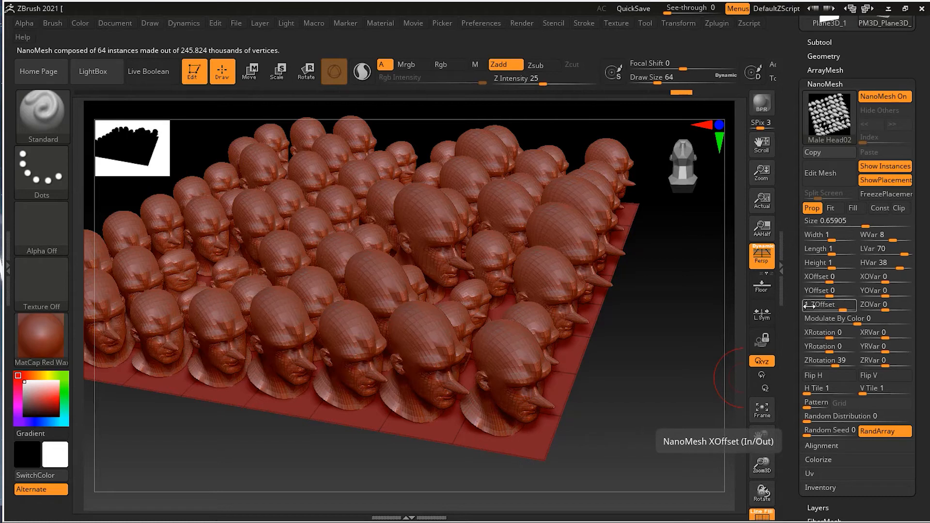
drag(841, 309, 824, 311)
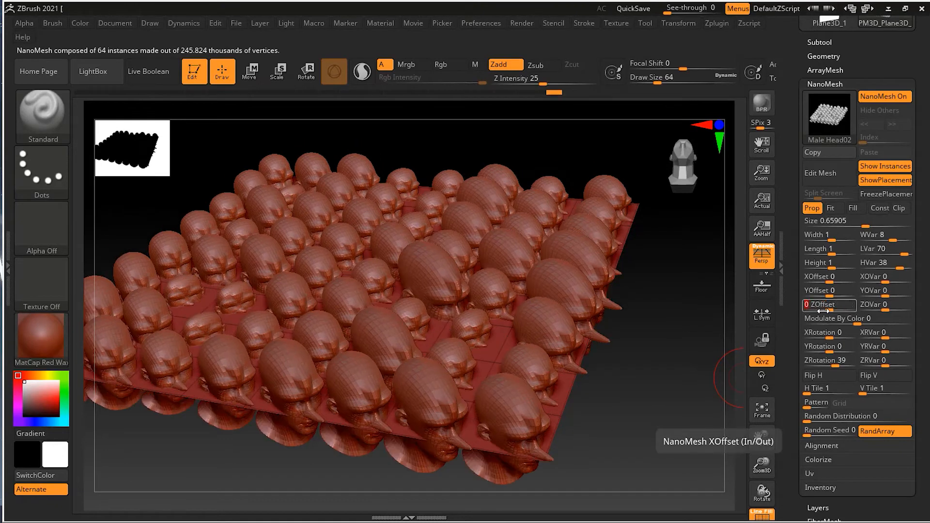
drag(613, 443, 599, 393)
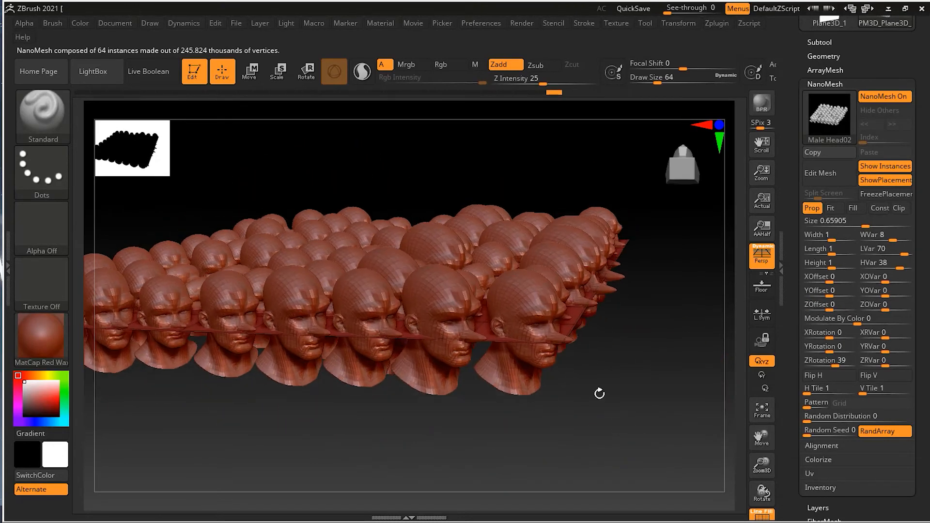
drag(635, 345, 669, 332)
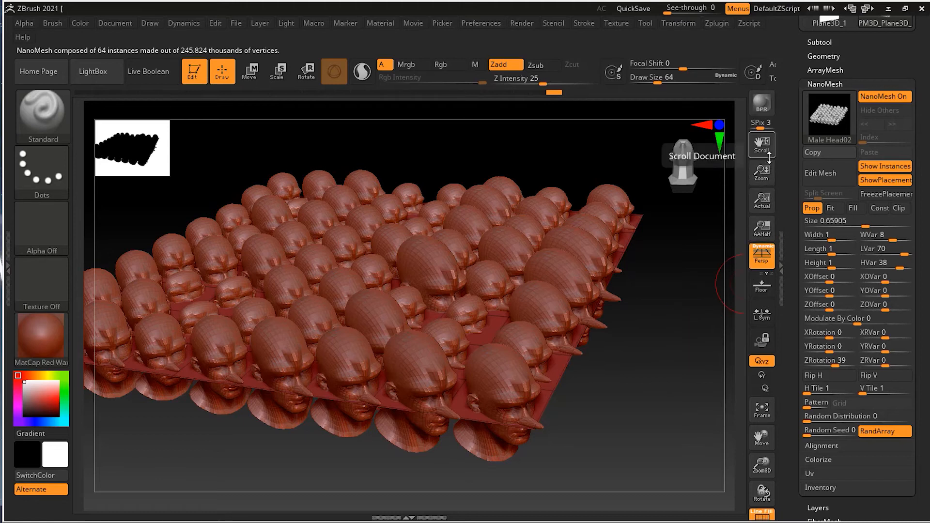
click(761, 286)
drag(672, 350, 673, 325)
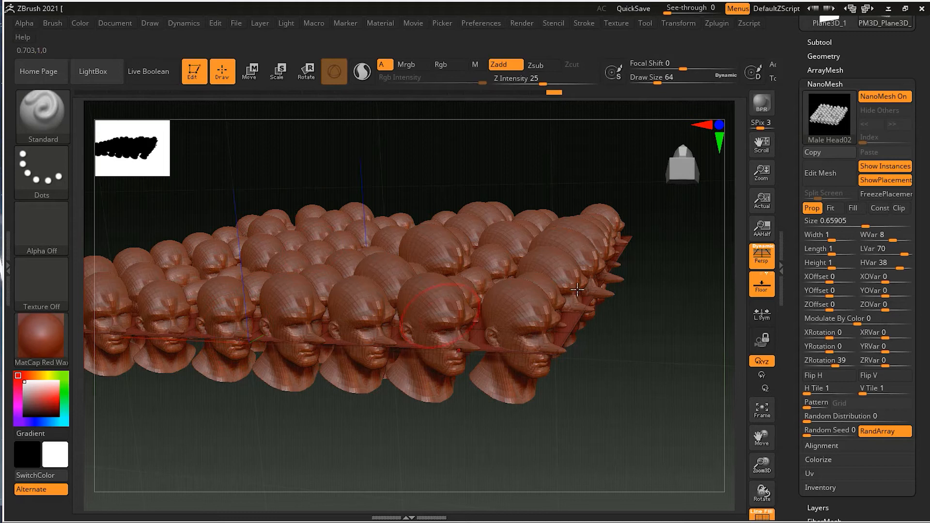
click(767, 280)
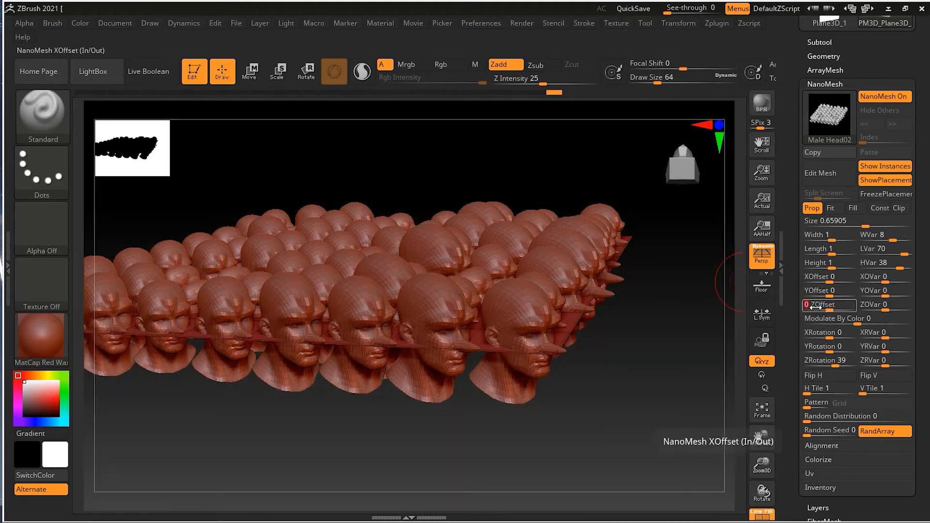
drag(816, 306, 817, 306)
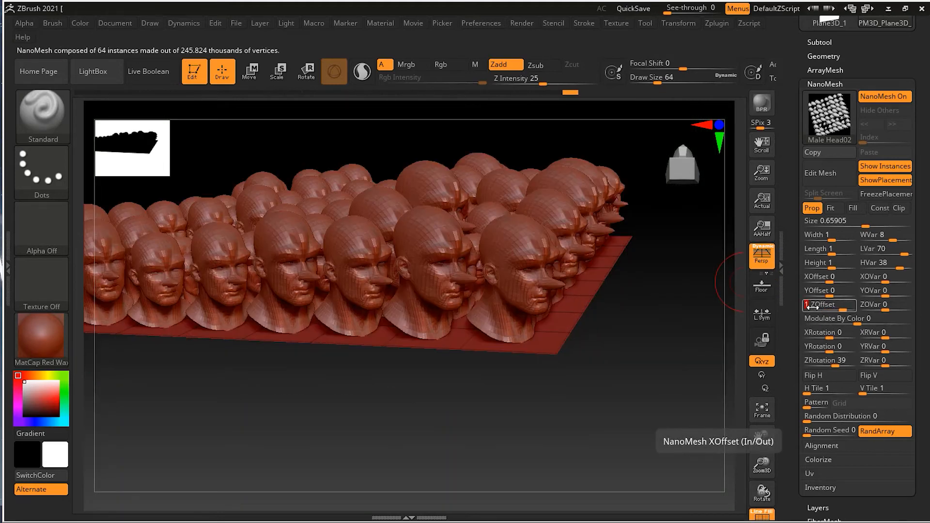
Set the heads' Y offset to -0.3252 and their offset variations to 4 in X, 100 in Y and 20 in Z.
drag(832, 297, 820, 294)
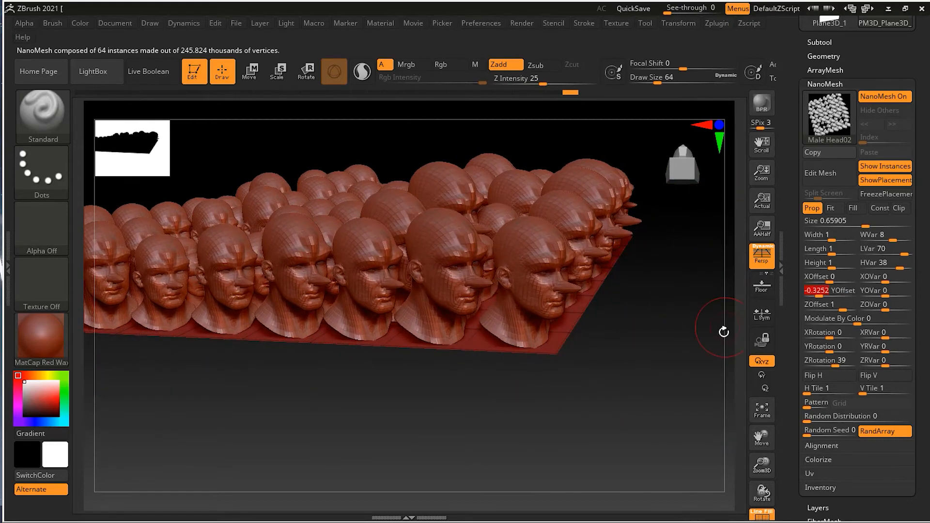
drag(677, 346, 668, 351)
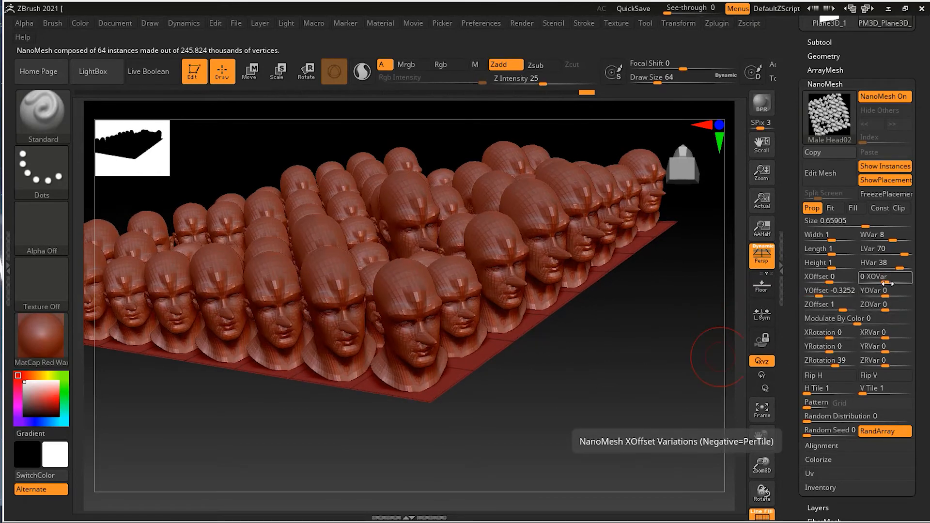
drag(890, 283, 895, 283)
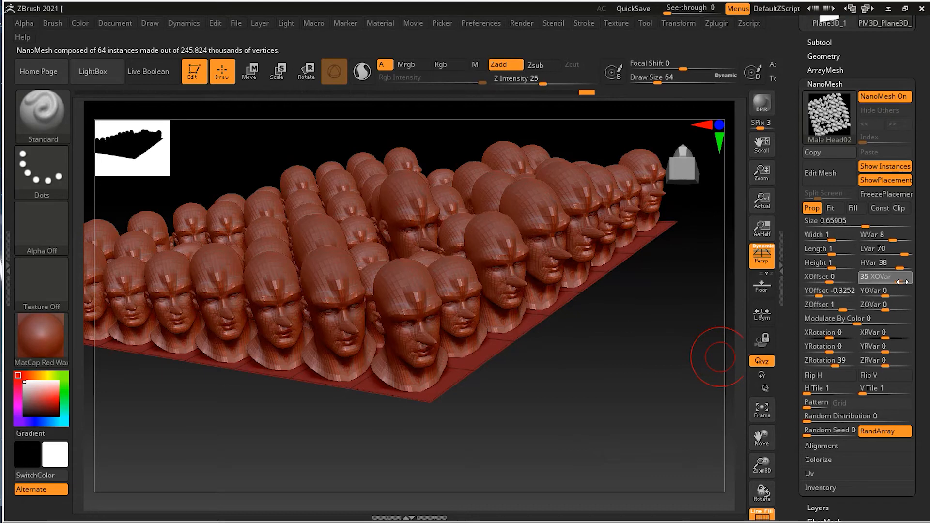
drag(886, 282, 917, 294)
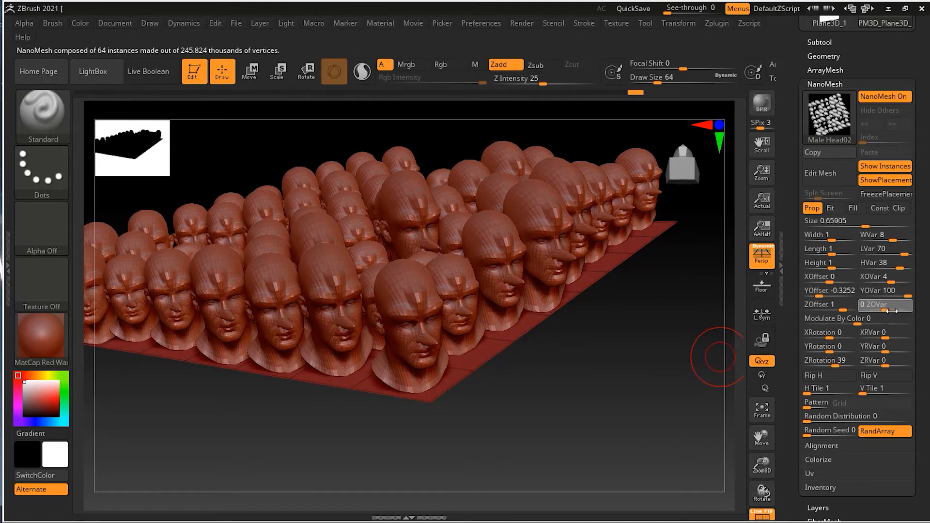
drag(890, 310, 897, 311)
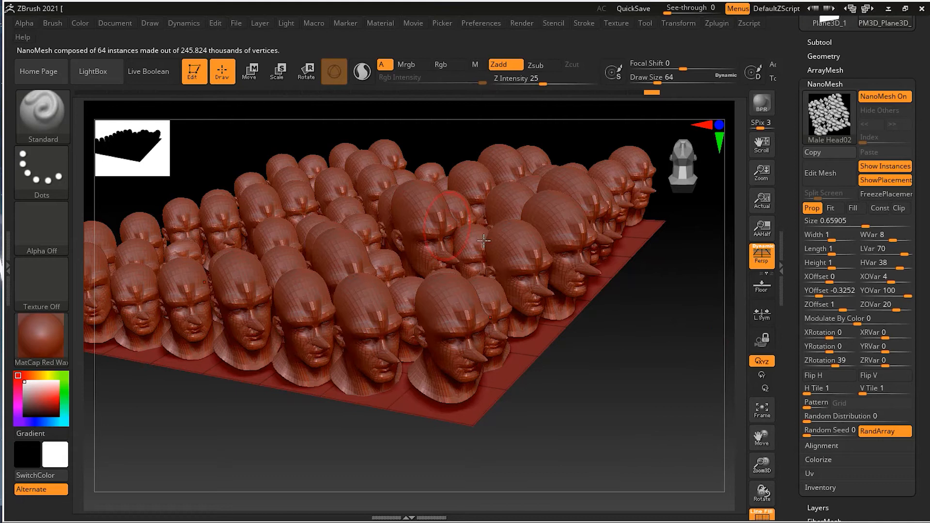
Try Modulate By Color and X and Y rotation on the head instances, and return all of them to 0.
drag(857, 324, 883, 326)
key(ctrl+z)
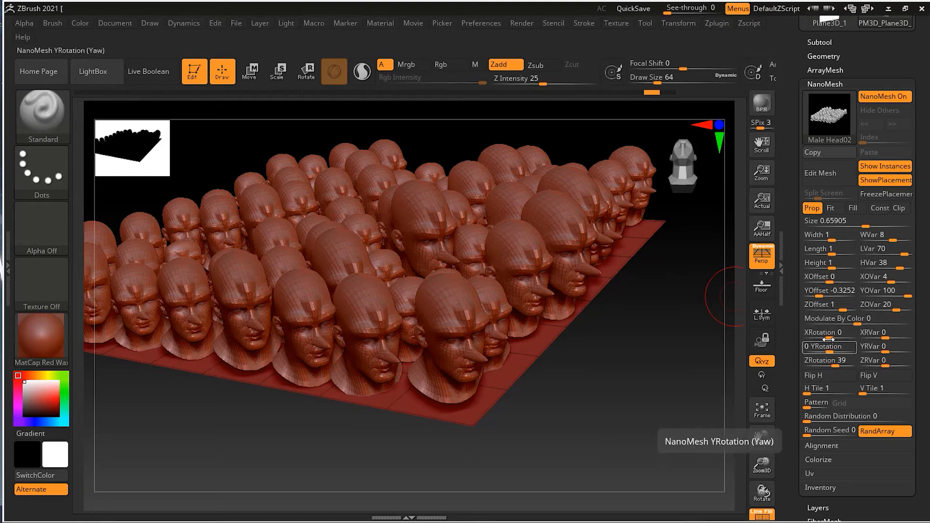
mouse_move(829, 338)
mouse_down()
mouse_move(846, 382)
mouse_move(829, 366)
mouse_move(843, 364)
mouse_move(835, 363)
mouse_move(841, 351)
mouse_move(826, 348)
mouse_up()
Set the rotation variations of the head instances to 3 in X, 4 in Y and 7 in Z.
mouse_move(887, 334)
mouse_down()
mouse_move(895, 337)
mouse_move(894, 366)
mouse_move(899, 349)
mouse_move(891, 364)
mouse_up()
mouse_move(633, 365)
mouse_down()
mouse_move(640, 385)
mouse_move(632, 379)
mouse_move(641, 376)
mouse_move(651, 390)
mouse_move(632, 380)
mouse_move(635, 369)
mouse_up()
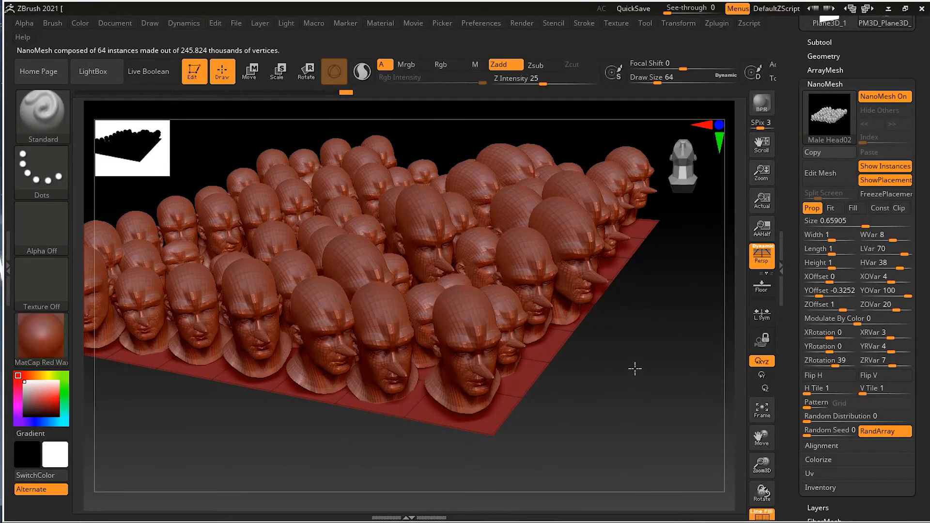
Try tiling the head instances with 5 horizontal and 5 vertical tiles, and undo both tile changes.
drag(808, 393, 808, 392)
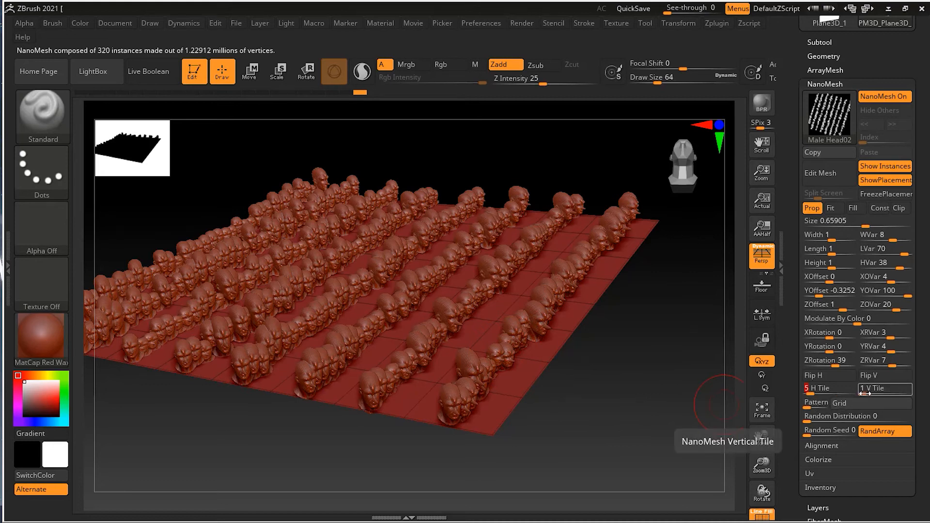
drag(865, 393, 864, 393)
drag(602, 397, 662, 408)
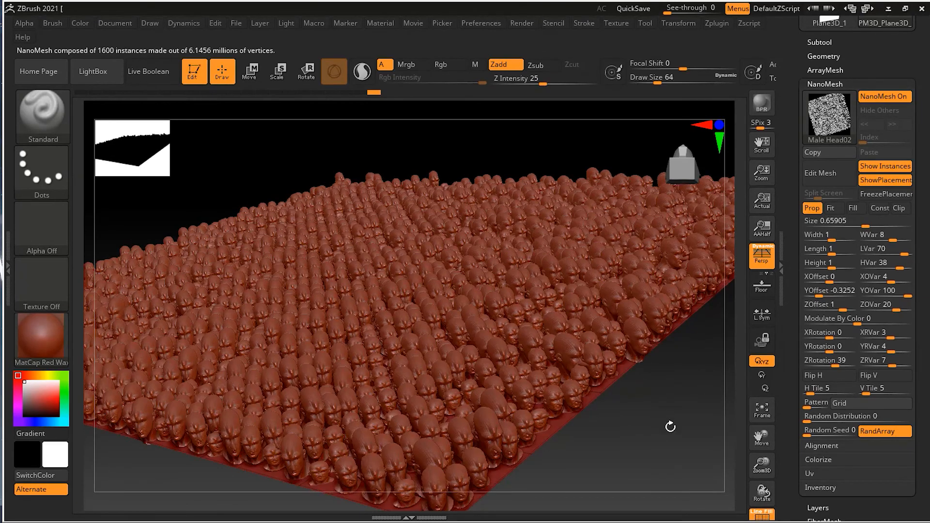
key(ctrl+z)
key(ctrl+z)
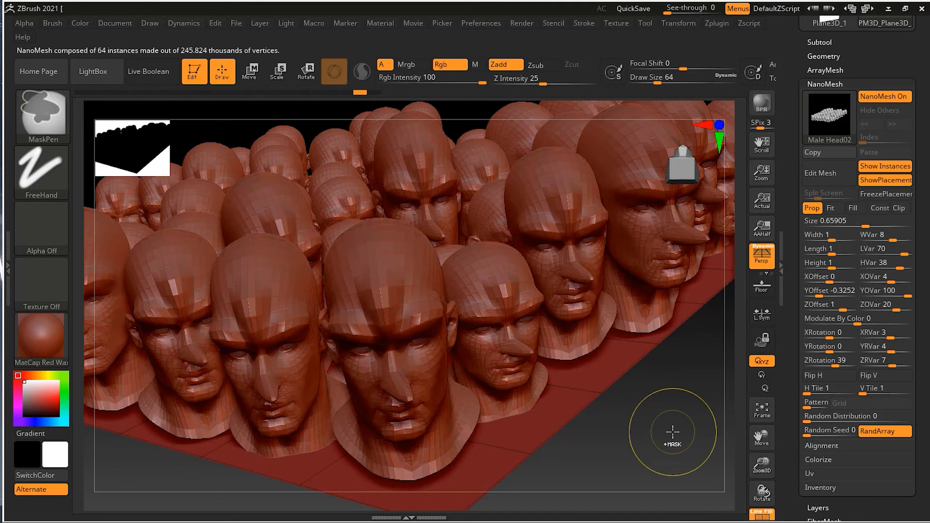
drag(667, 428, 650, 423)
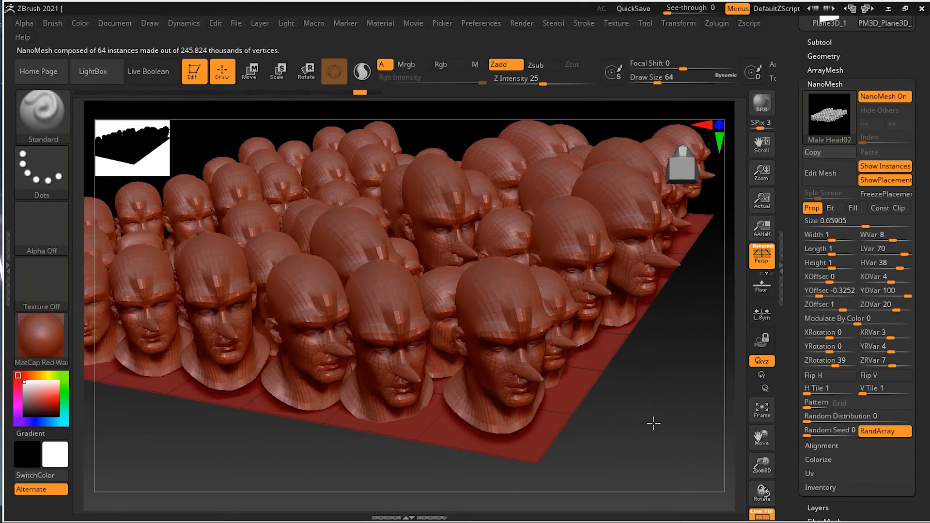
Try the horizontal and vertical flips and the Pattern setting on the head instances, leaving the flips off and Pattern at 0.
click(831, 378)
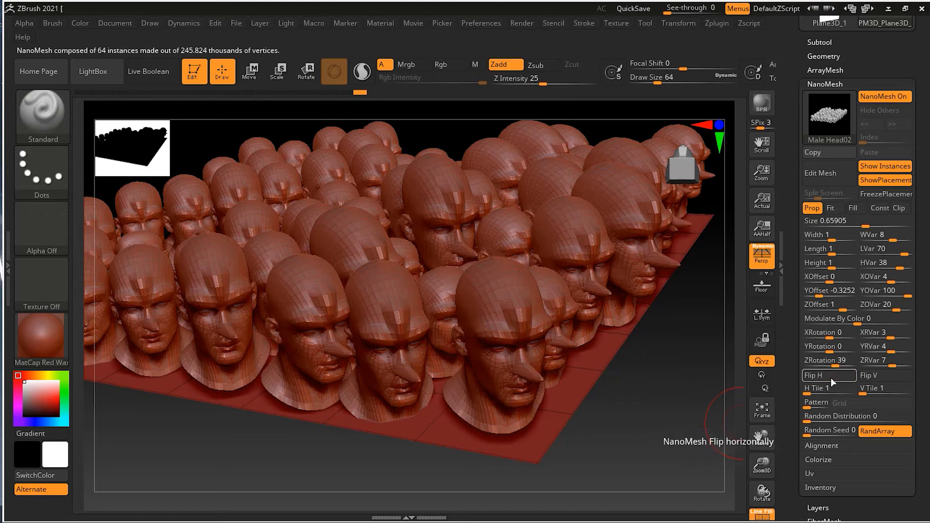
click(882, 378)
click(882, 378)
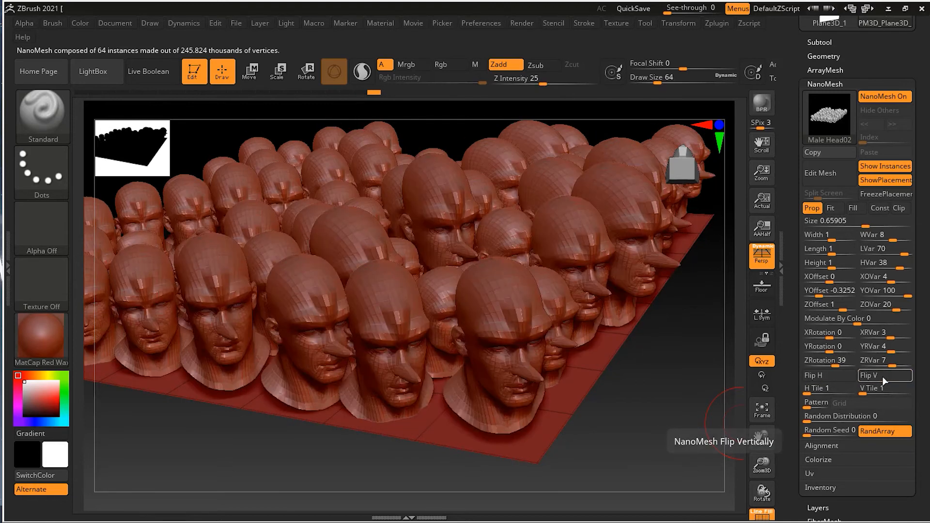
drag(807, 405, 814, 407)
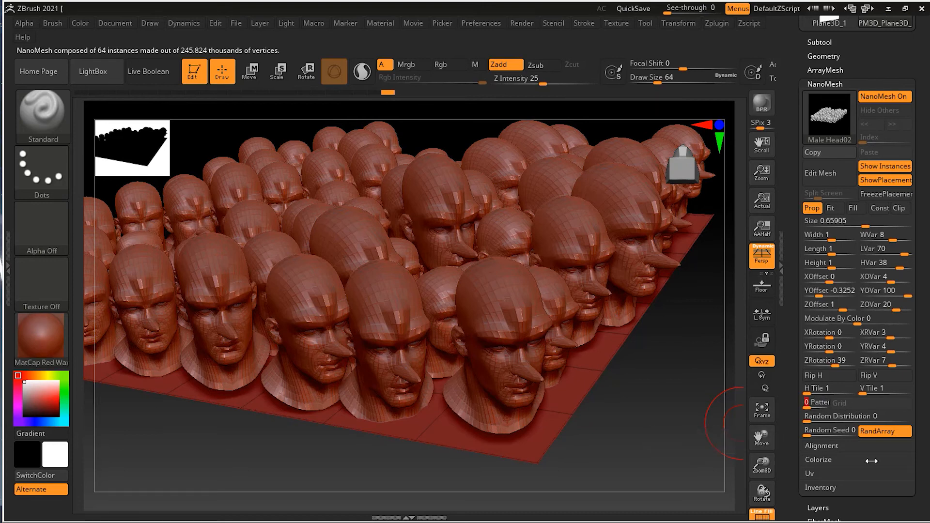
Set the Random Distribution of the head instances to about 3.77 and inspect the denser spread of heads across the plane.
mouse_move(657, 404)
mouse_down()
mouse_move(633, 400)
mouse_move(660, 393)
mouse_up()
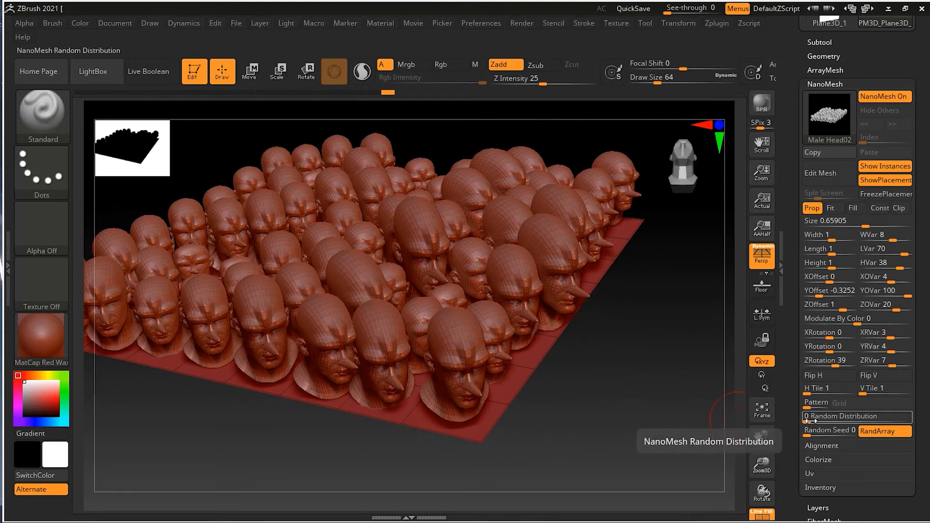
drag(664, 391, 663, 417)
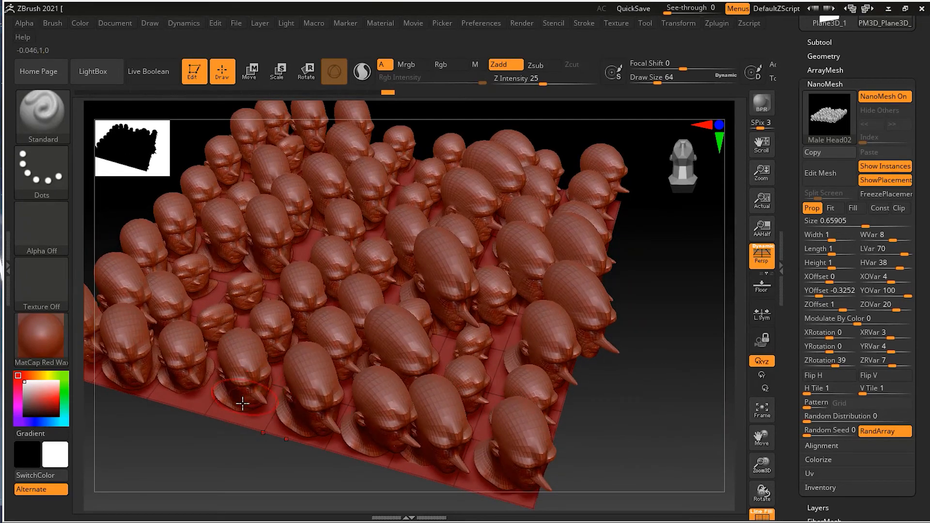
drag(220, 419, 219, 439)
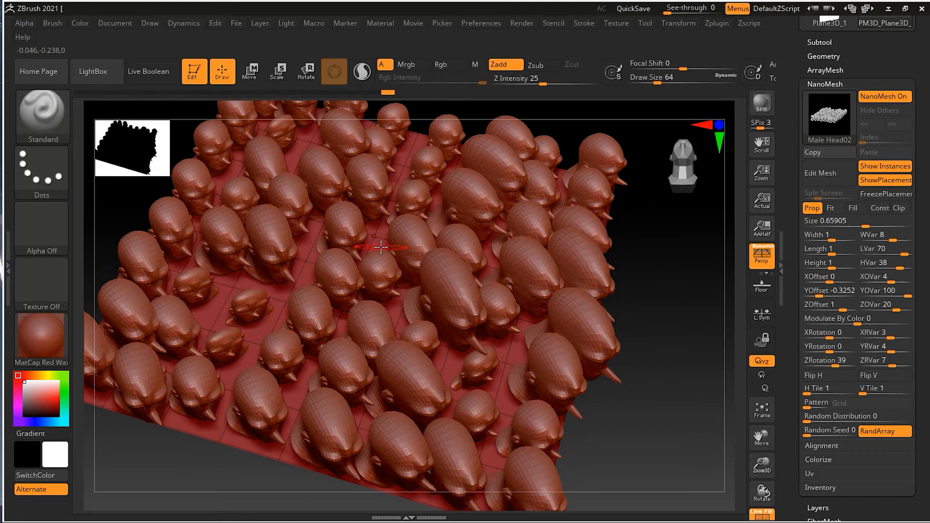
drag(598, 452, 573, 427)
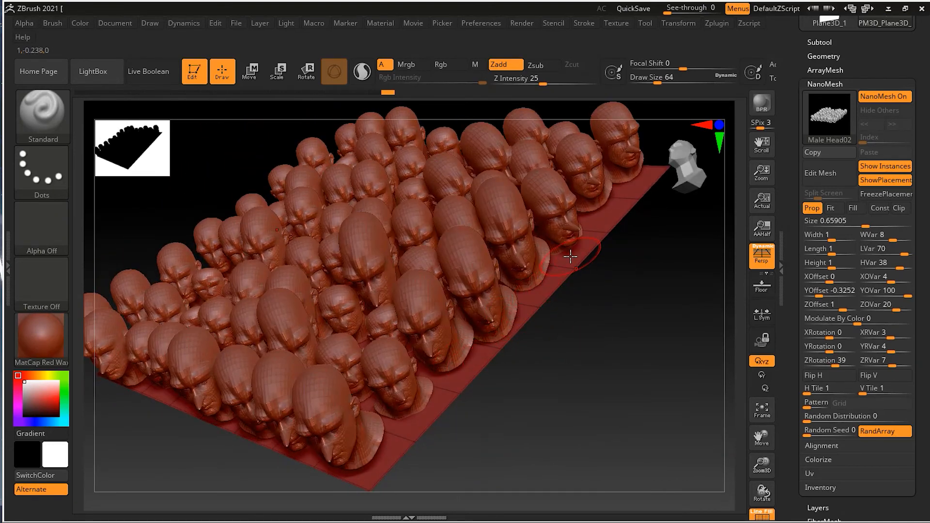
drag(631, 300, 656, 325)
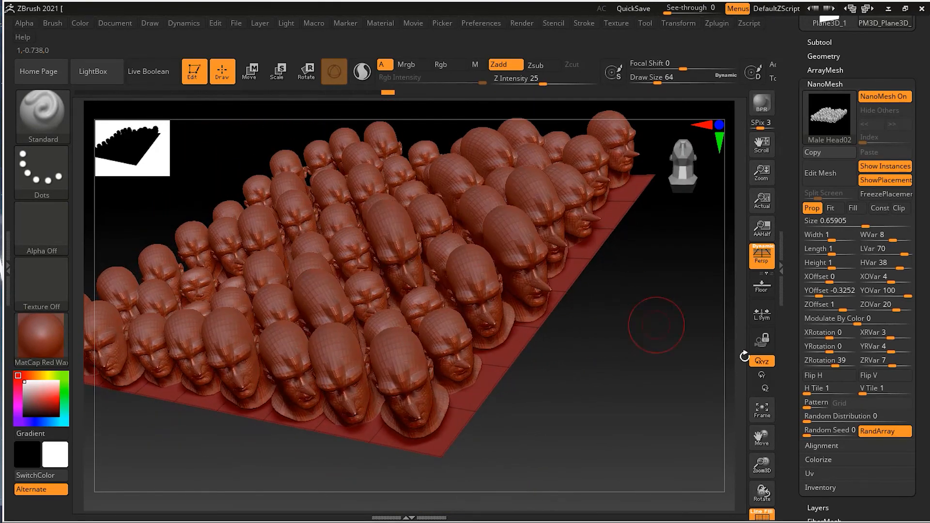
click(810, 422)
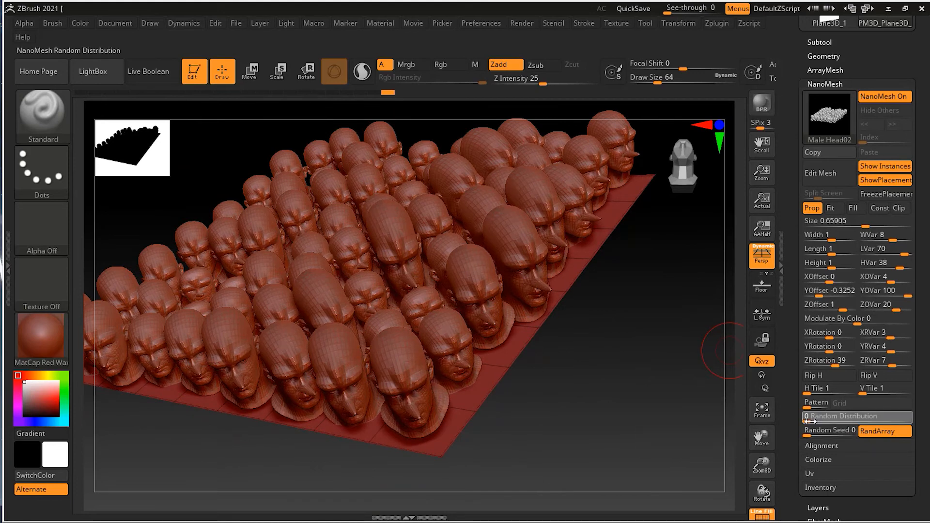
drag(810, 421, 840, 423)
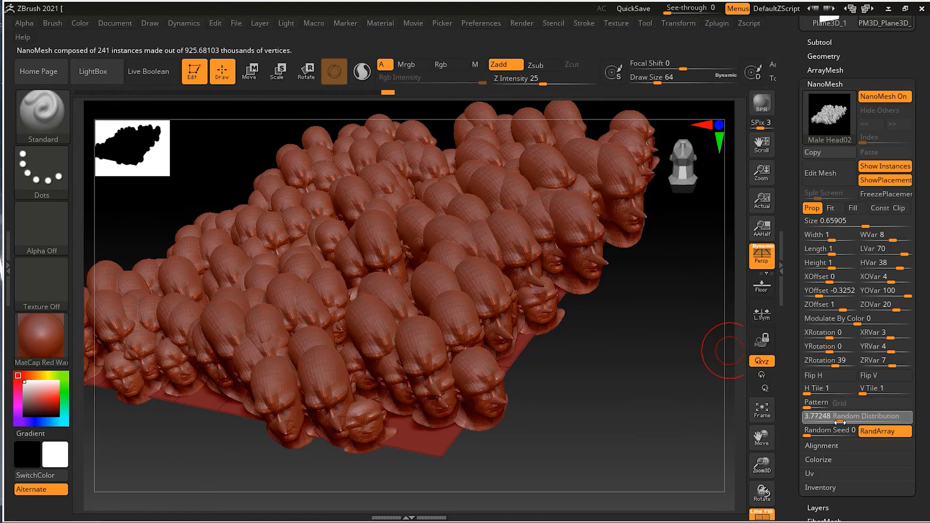
drag(611, 384, 225, 375)
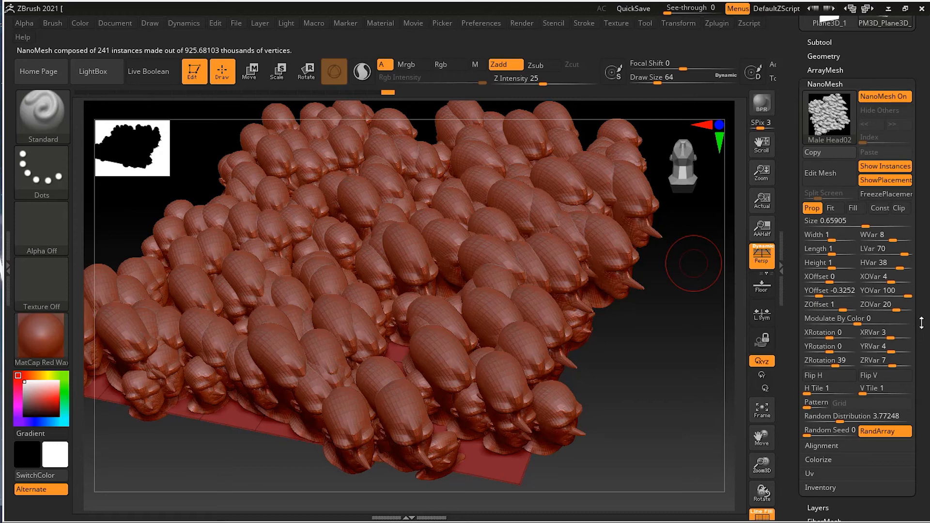
Leave the Random Seed at 0 and reduce the size of the head instances to about 0.567.
mouse_move(809, 434)
mouse_down()
mouse_move(831, 434)
mouse_move(798, 435)
mouse_up()
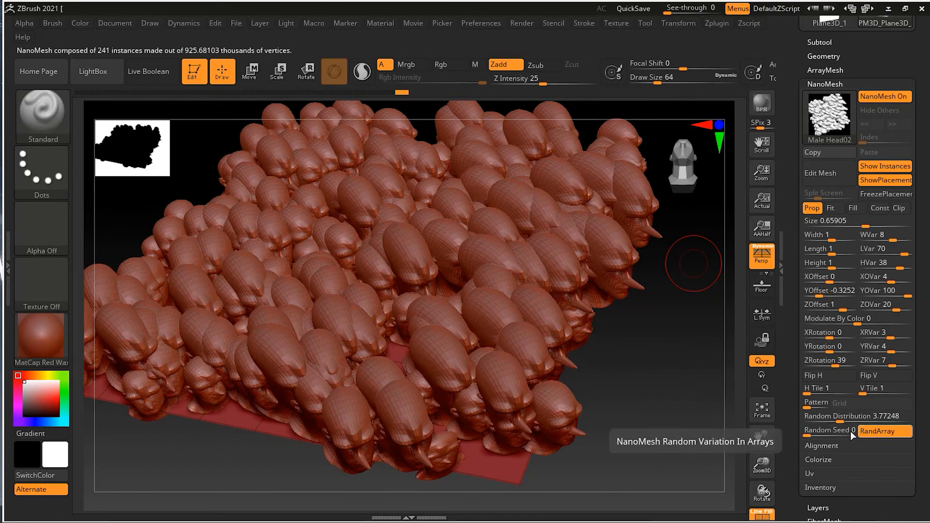
mouse_move(633, 384)
mouse_down()
mouse_move(632, 372)
mouse_move(632, 384)
mouse_up()
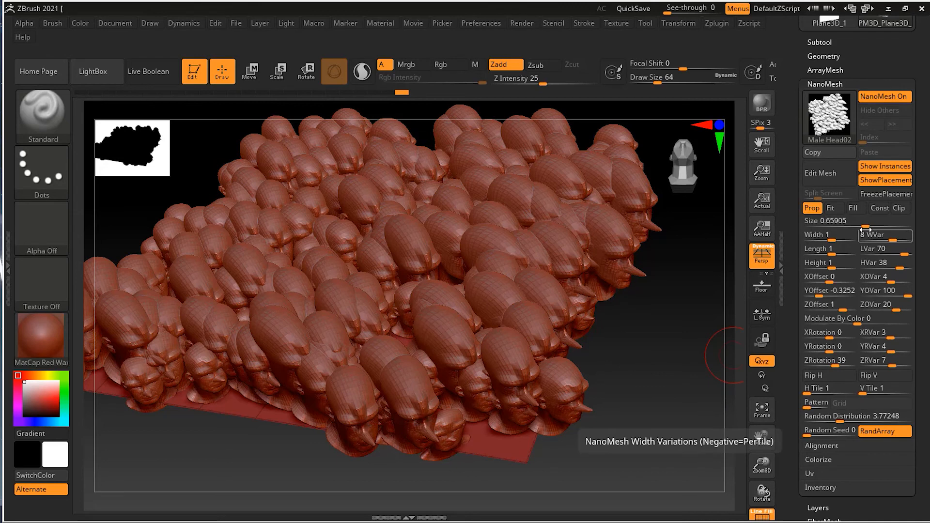
drag(860, 226, 863, 226)
drag(658, 363, 660, 306)
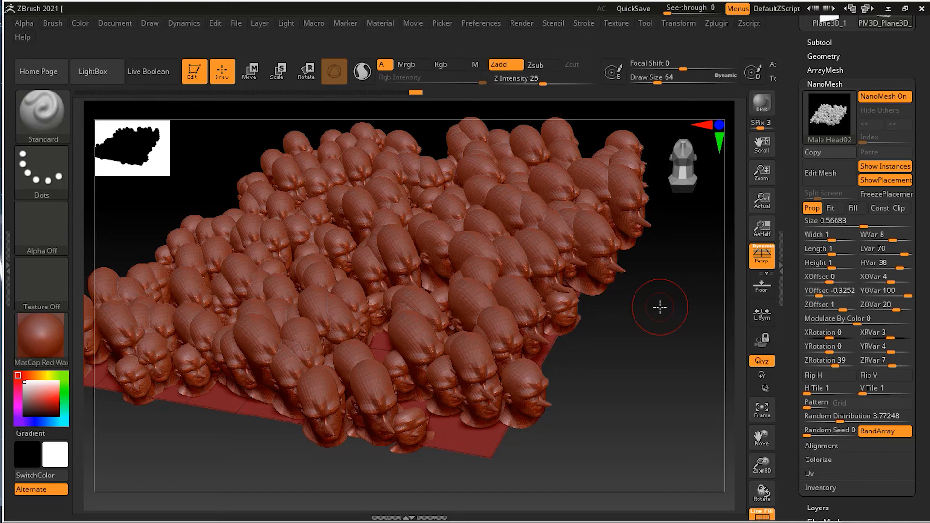
mouse_move(660, 306)
mouse_down()
mouse_move(619, 318)
mouse_move(598, 307)
mouse_move(594, 316)
mouse_up()
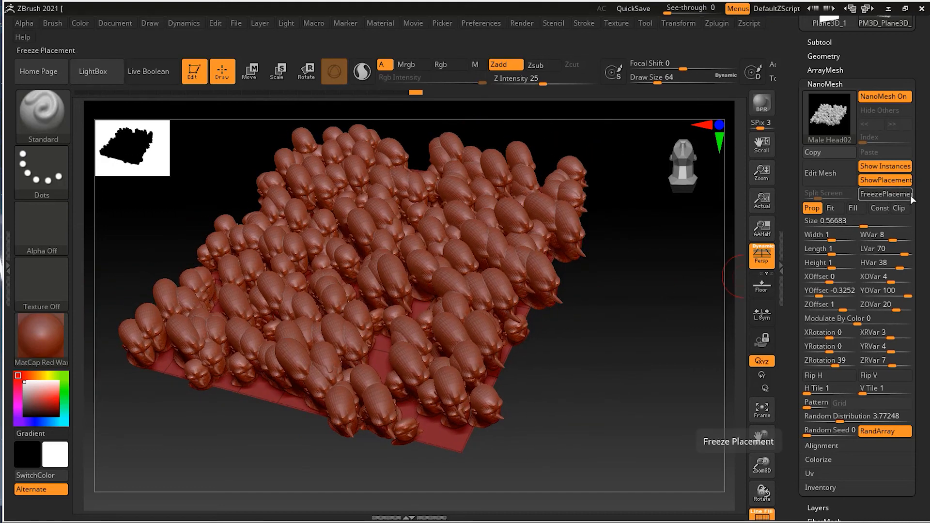
Hide the placement plane, try a Y offset of about 2.03 on the head instances, and undo the offset.
click(900, 184)
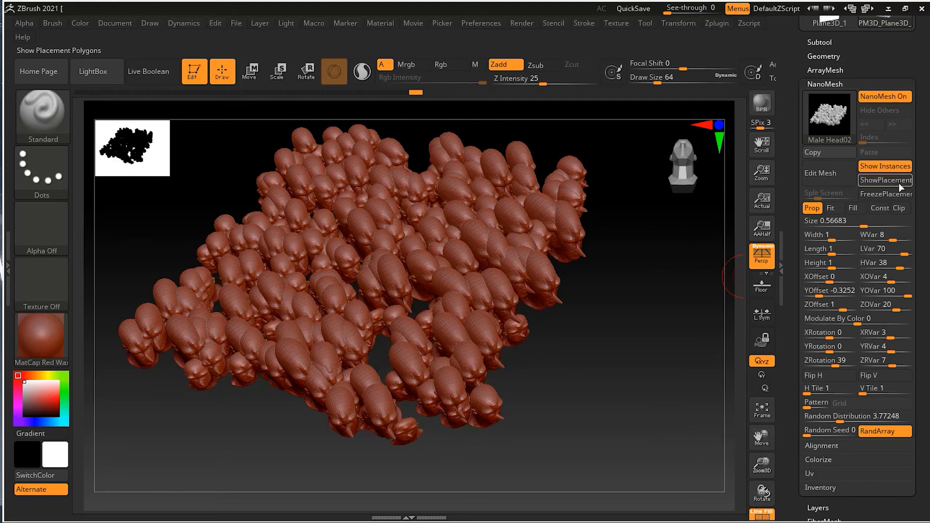
drag(597, 426, 554, 388)
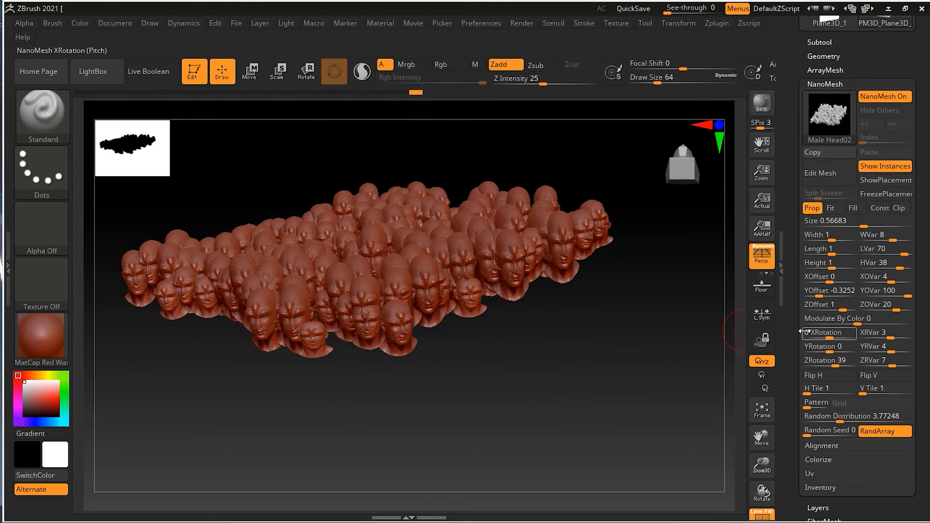
drag(821, 296, 844, 293)
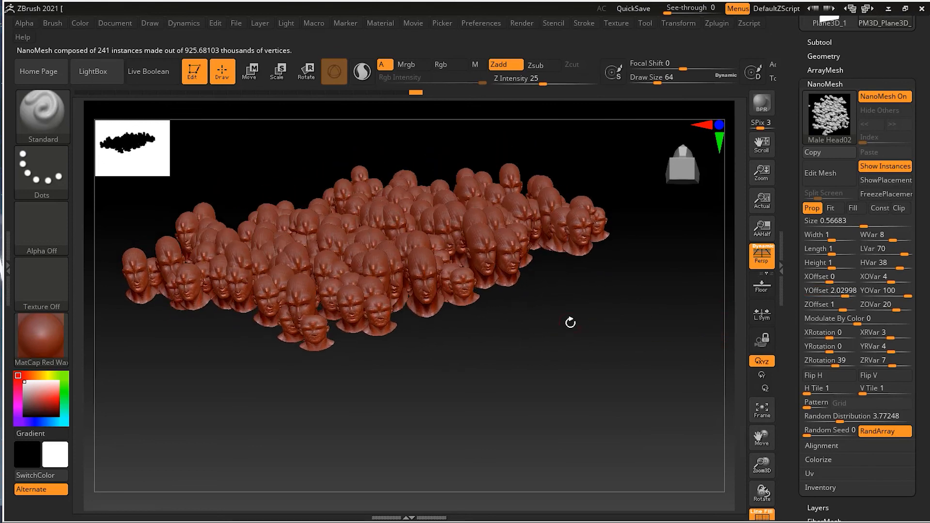
key(ctrl+z)
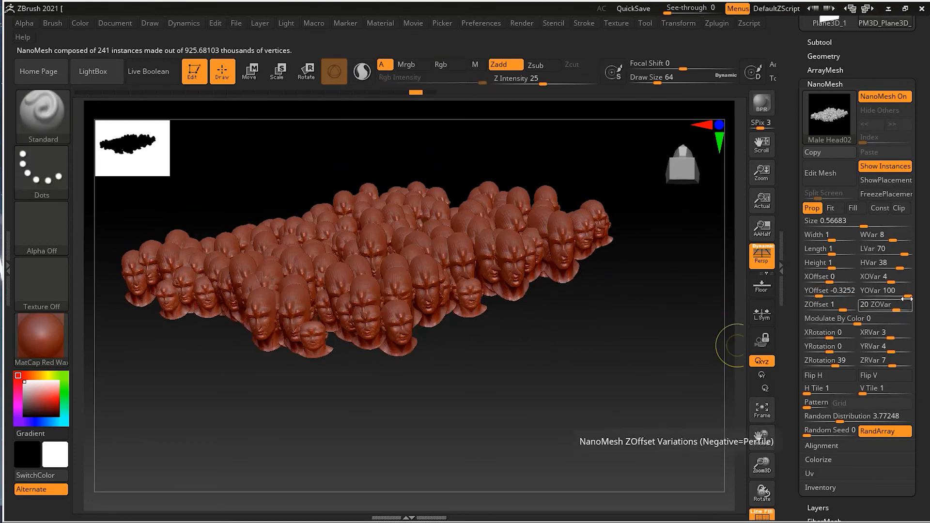
Set the offset variations of the head instances to 29 in X and 100 in Z, and inspect the scattered heads.
drag(897, 310, 898, 283)
alt+drag(508, 349, 535, 431)
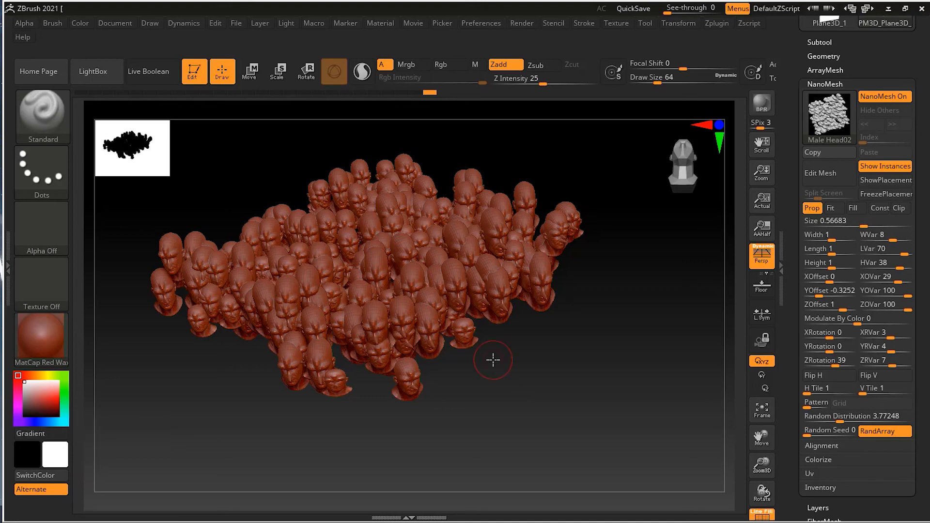
drag(501, 358, 638, 420)
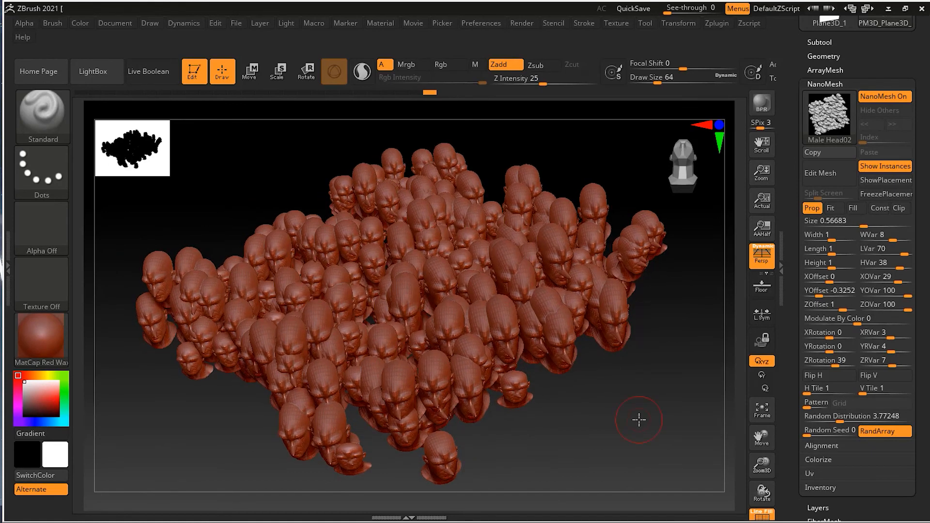